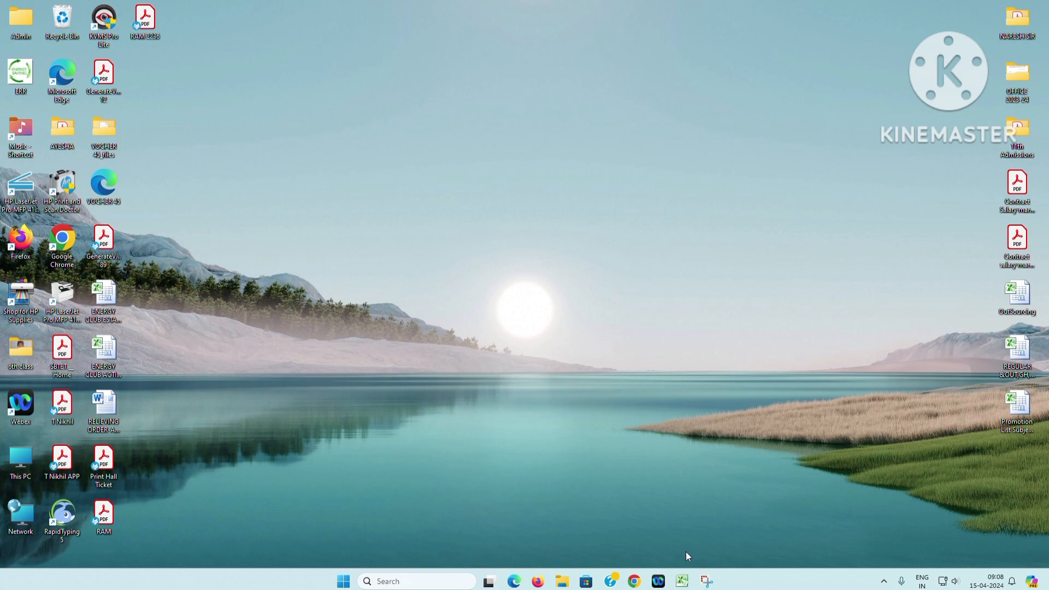
Switch to the open Excel workbook containing the SUPERSCRIPT & SUBSCRIPT table
left_click(682, 580)
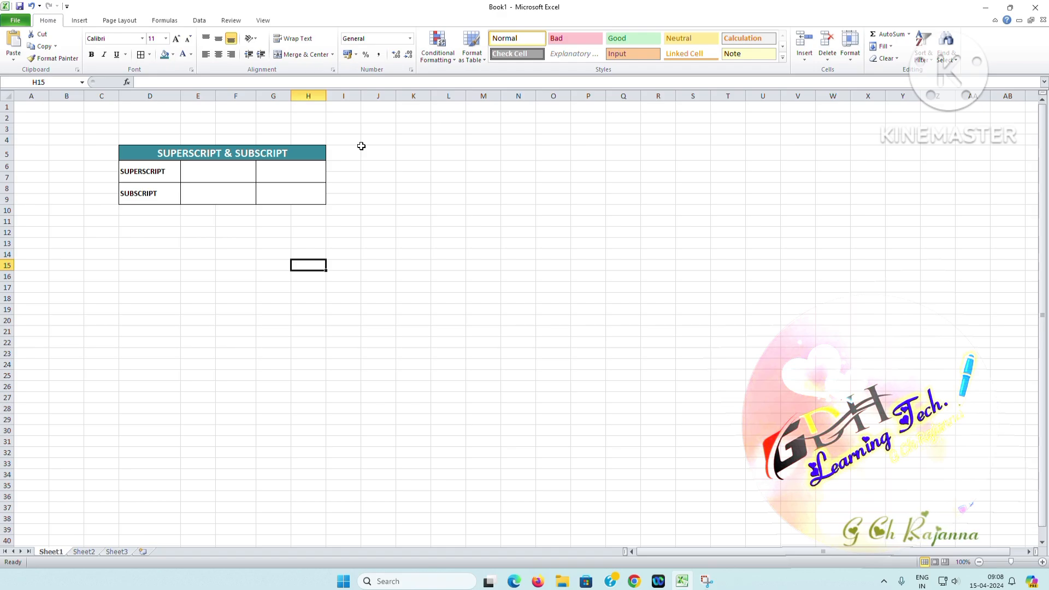
left_click(168, 156)
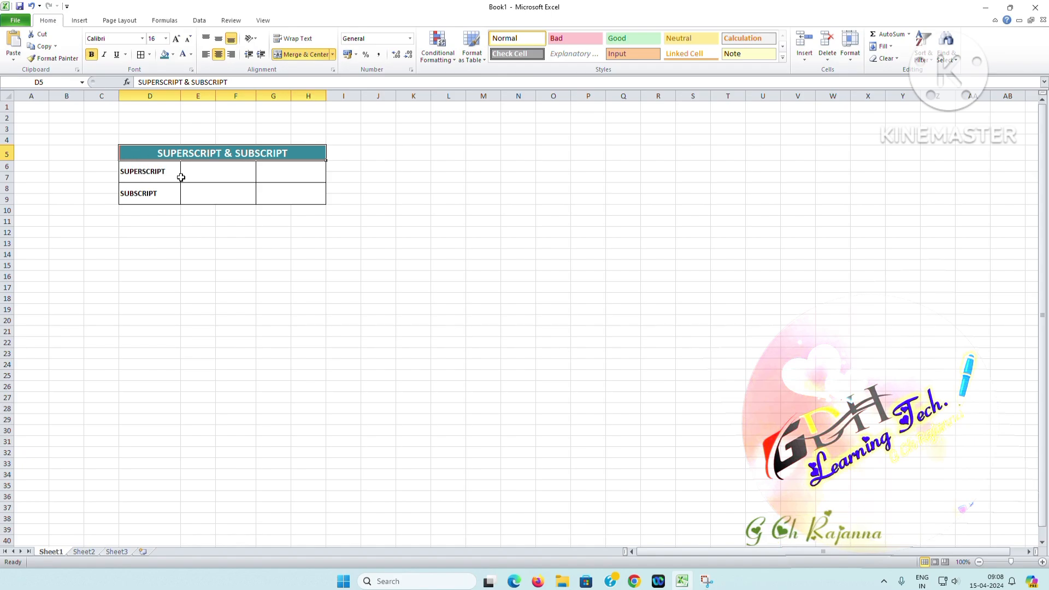
Enter 10TH in the first blank cell of the SUPERSCRIPT row
left_click(211, 173)
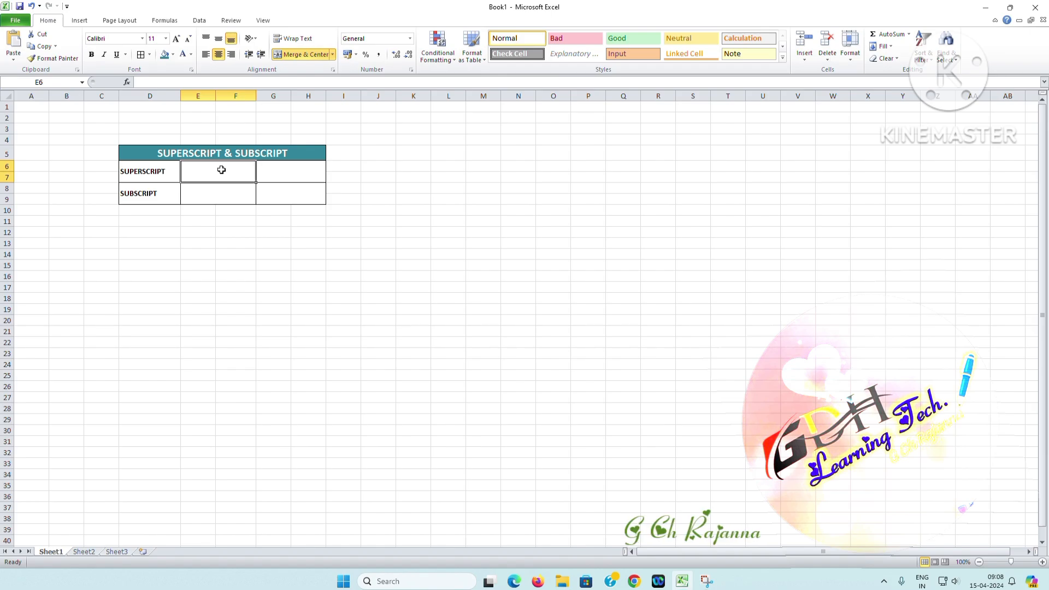
type("10")
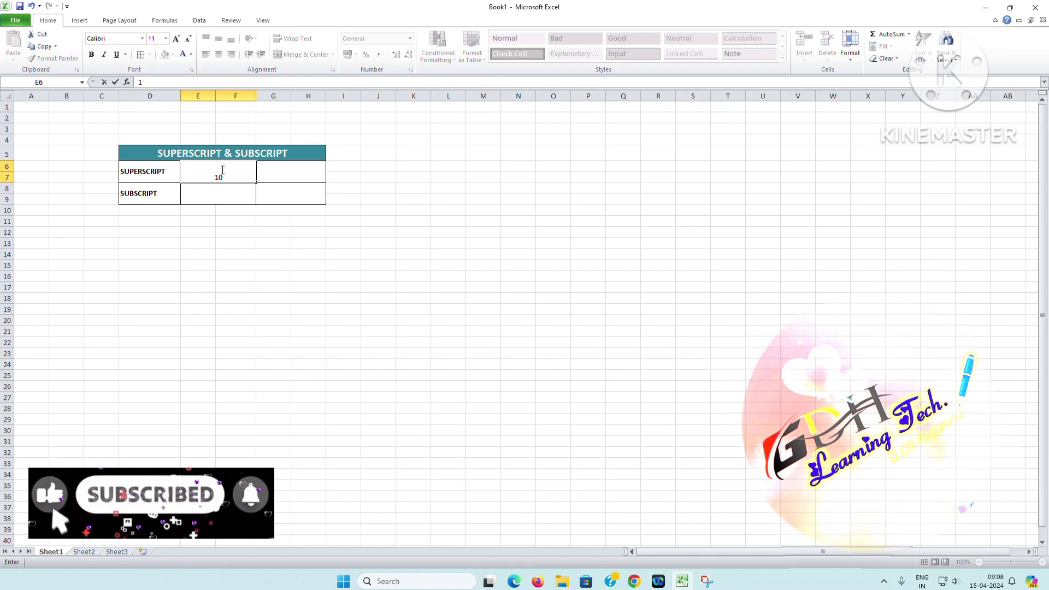
type("TH")
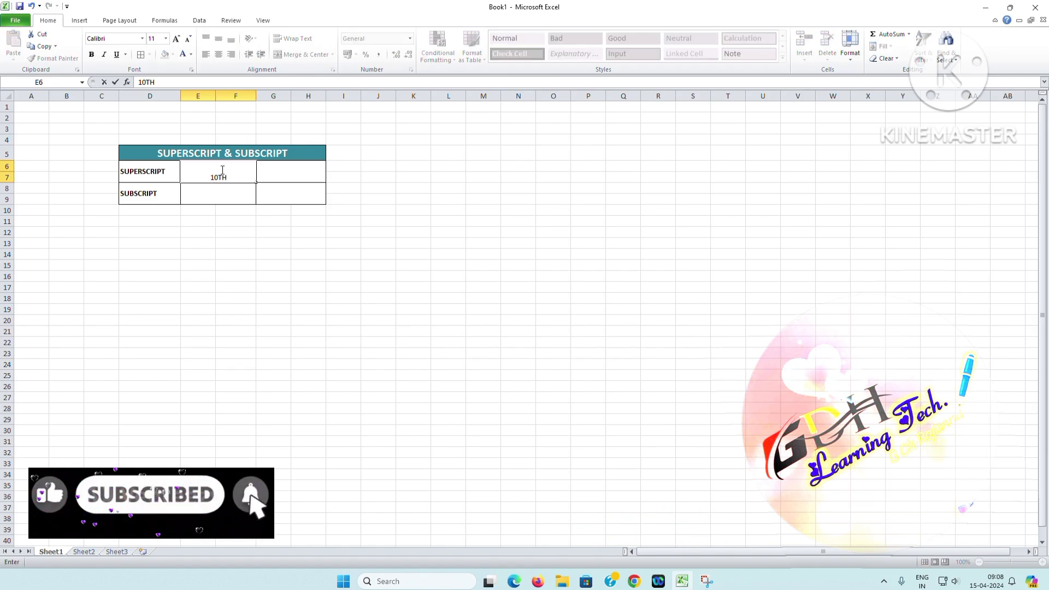
left_click(442, 242)
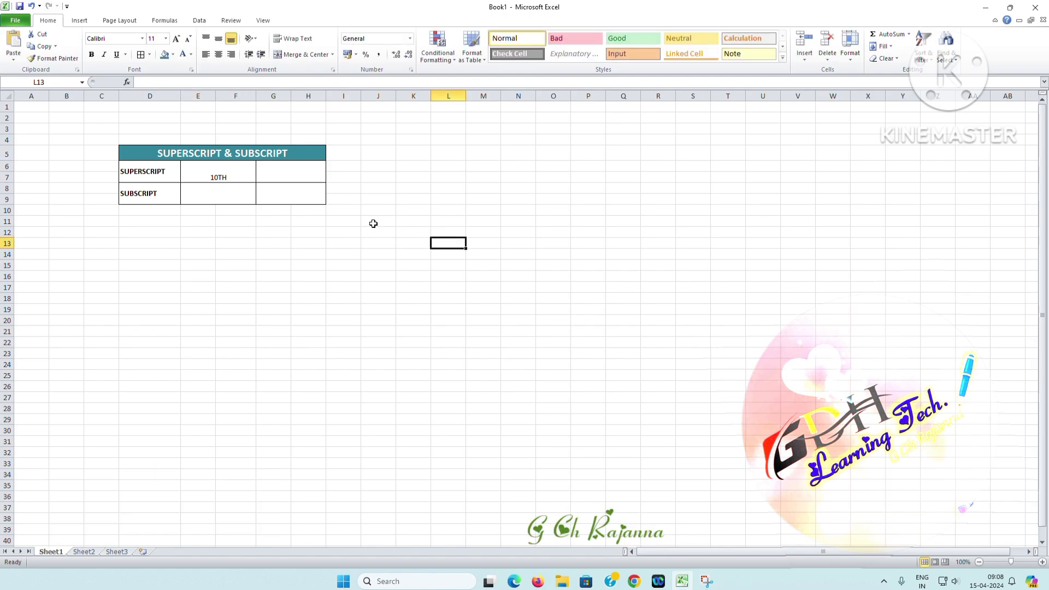
left_click(275, 175)
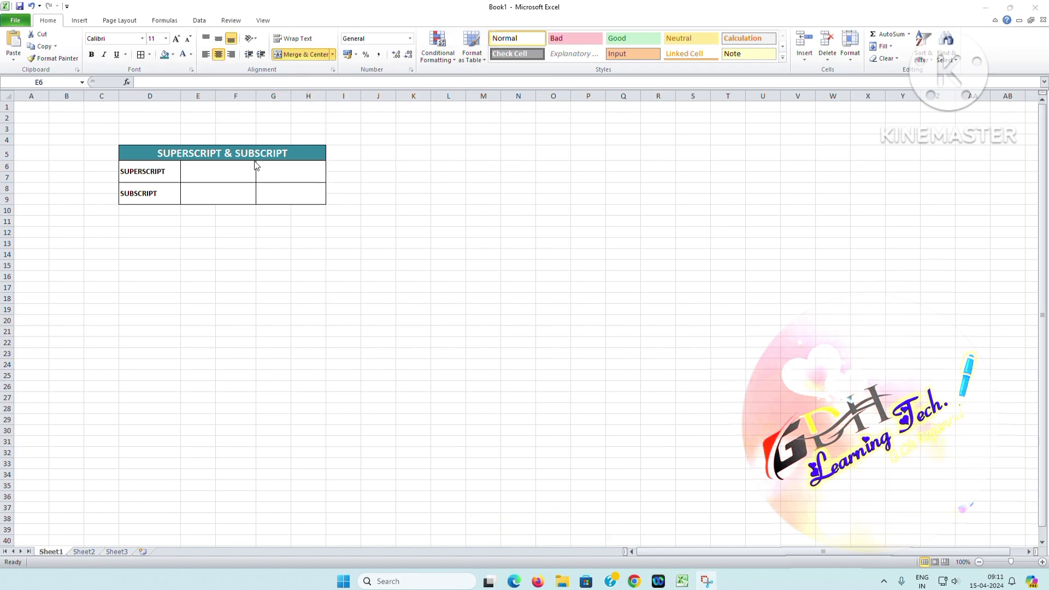
Fill the two blank cells of the SUPERSCRIPT row with 10TH and A2
left_click(217, 170)
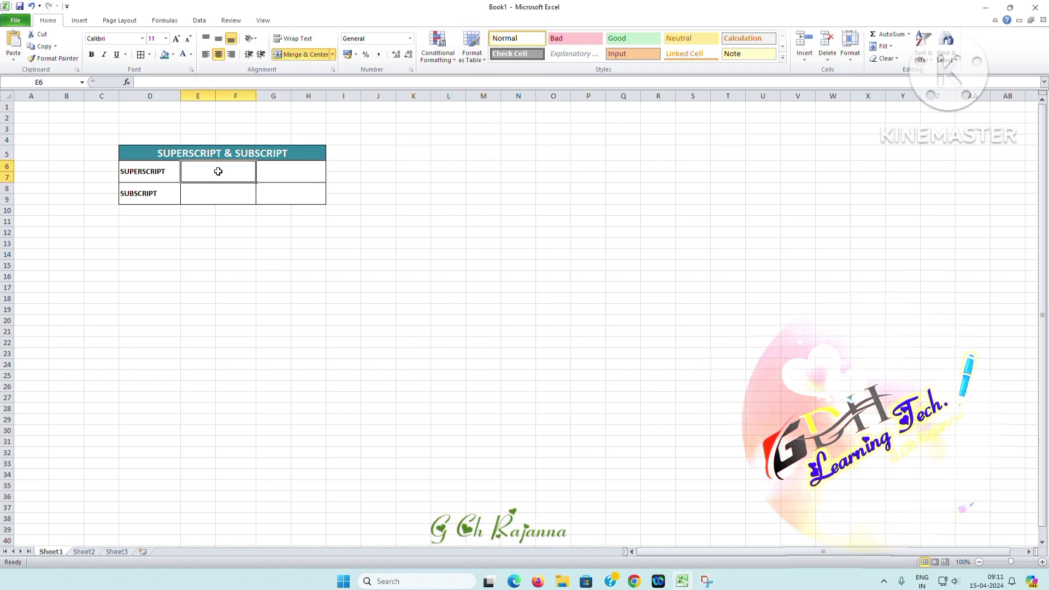
type("10")
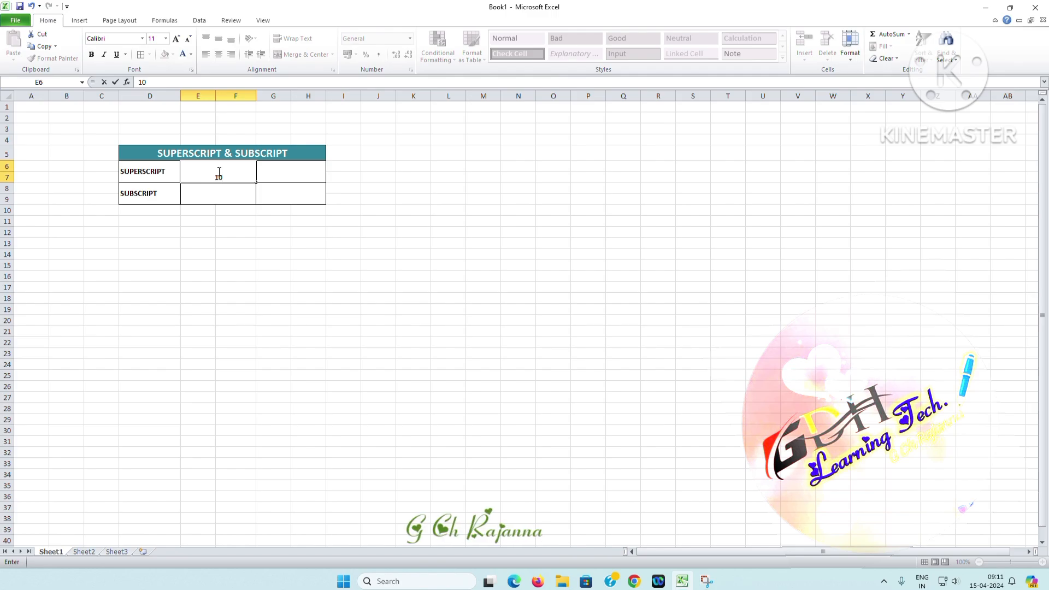
type("TH")
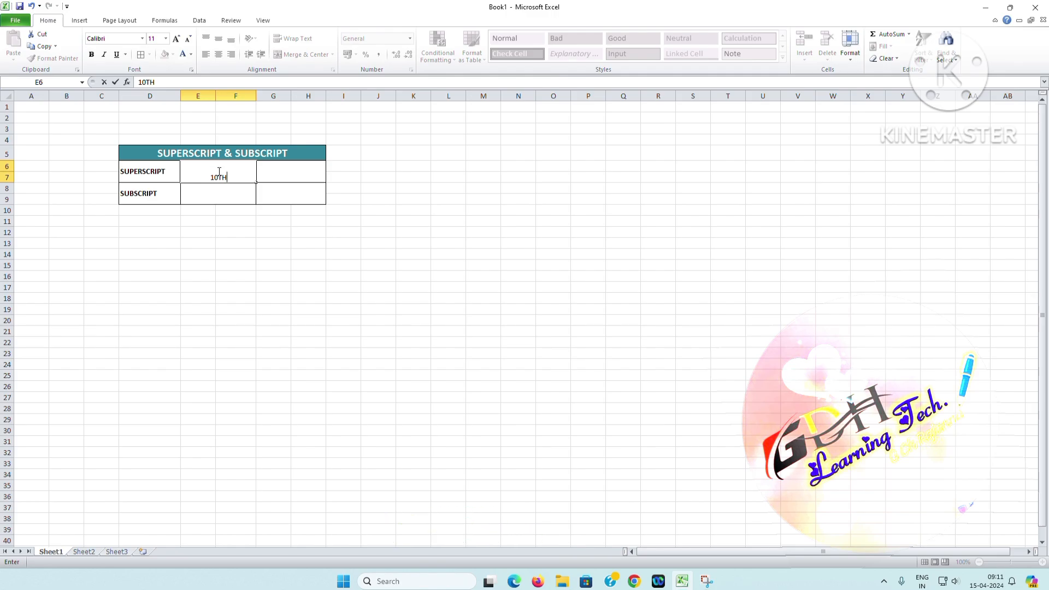
key("Tab")
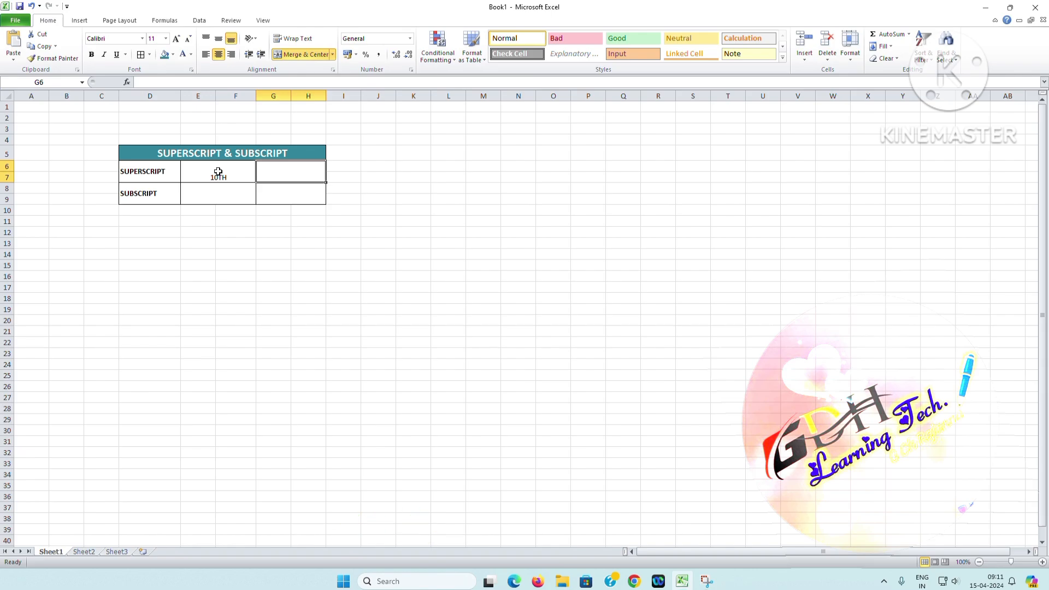
type("A2")
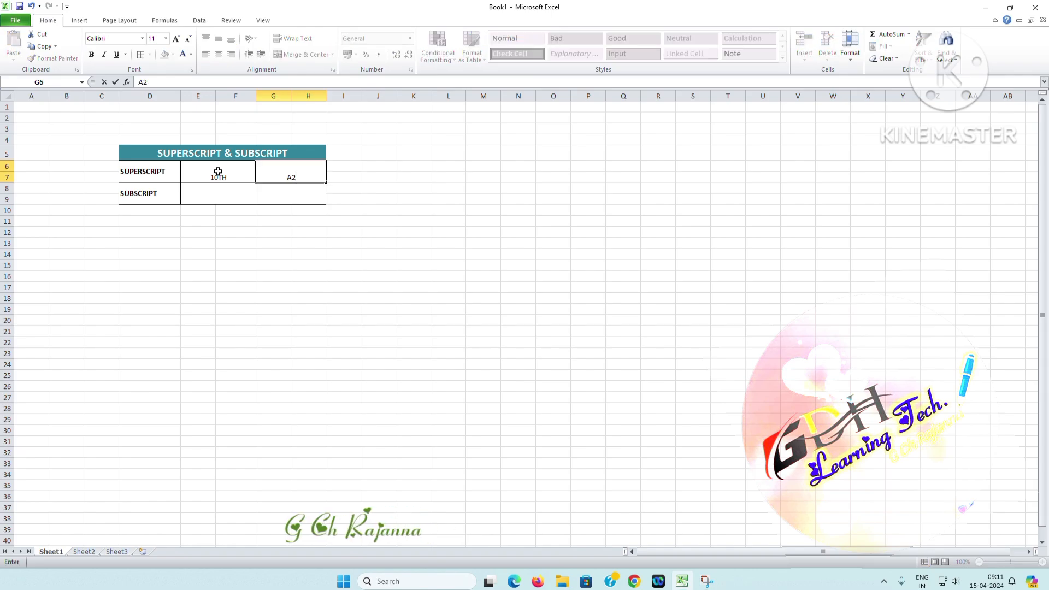
left_click(242, 254)
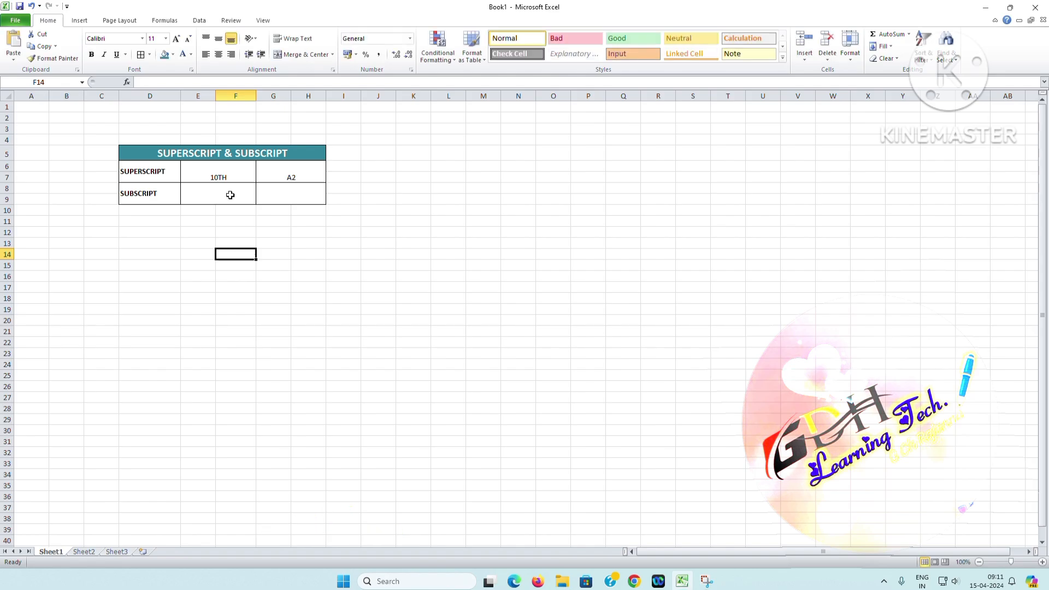
Format only the letters TH of 10TH in the SUPERSCRIPT row as superscript
left_click(219, 177)
double_click(219, 178)
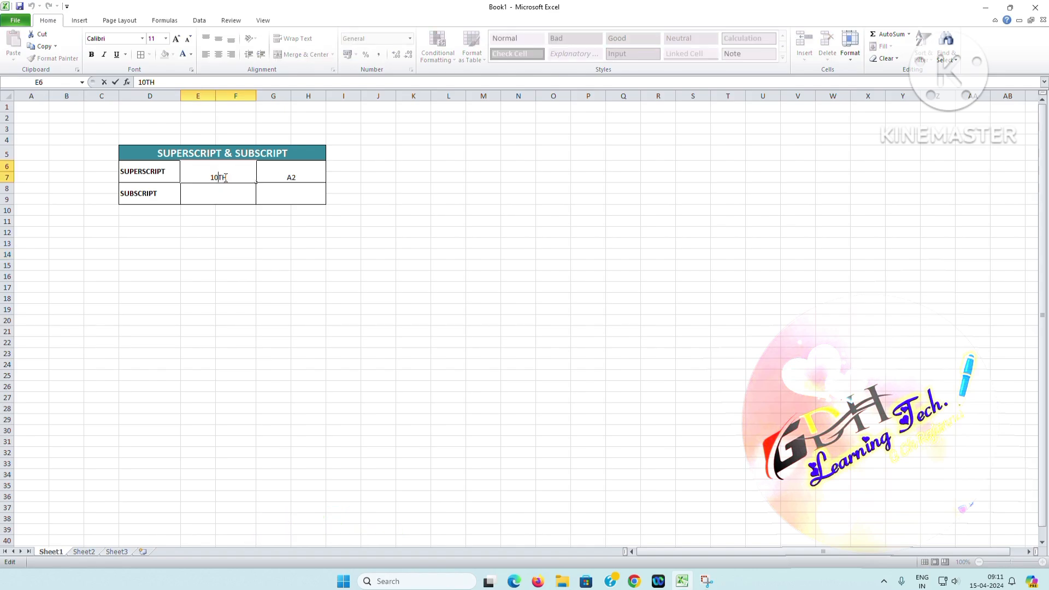
left_click_drag(227, 178, 219, 180)
left_click(191, 69)
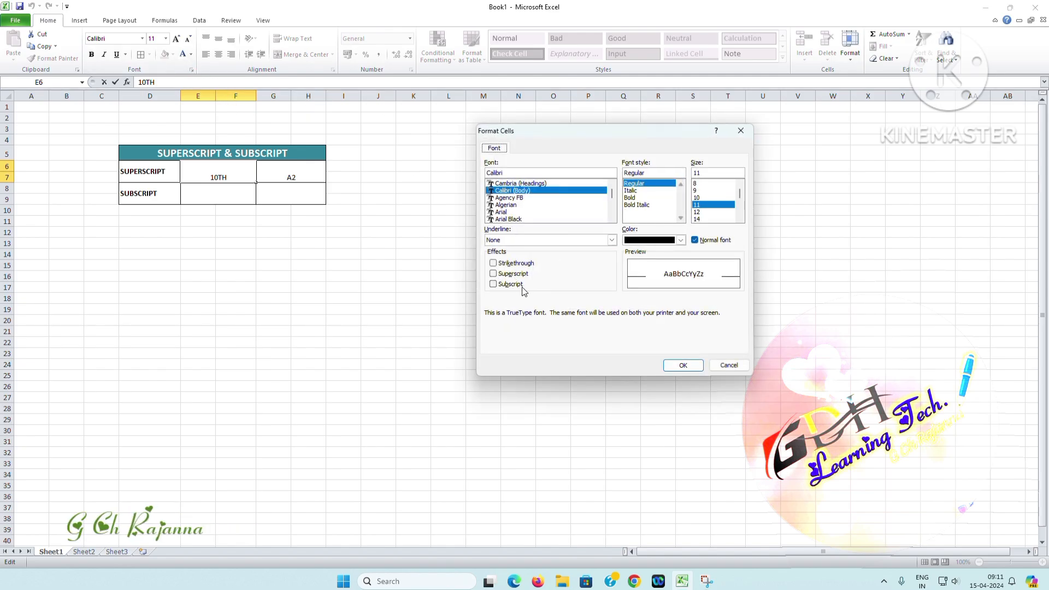
left_click(740, 134)
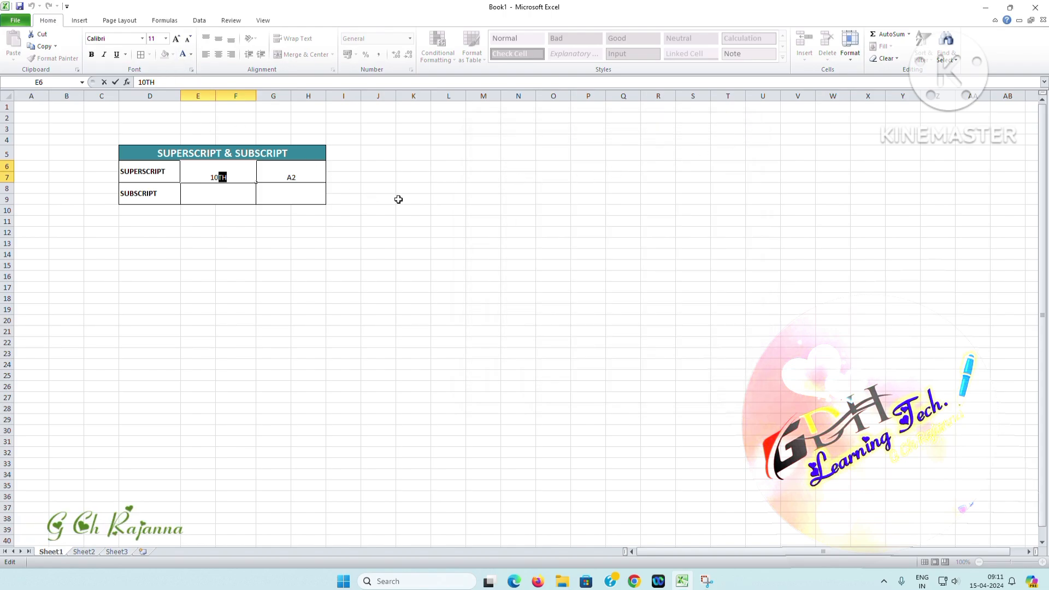
key("ctrl+1")
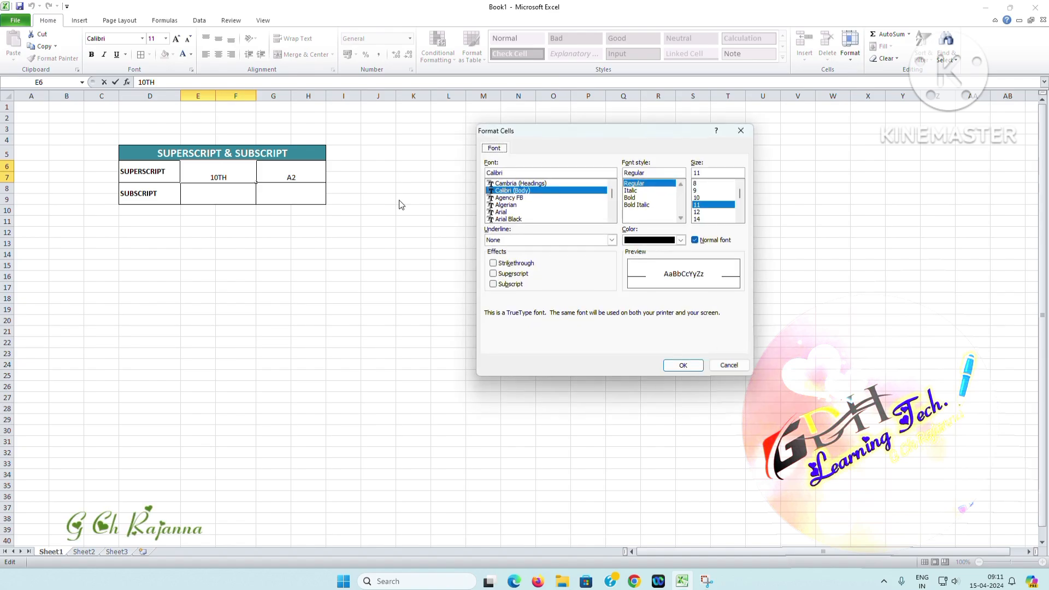
left_click_drag(586, 138, 544, 138)
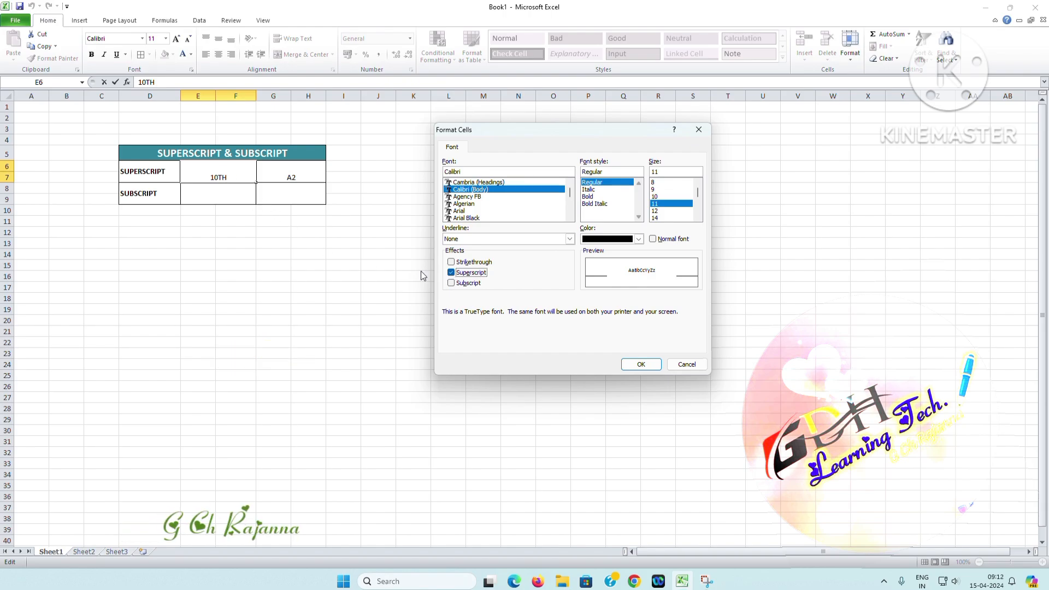
left_click(640, 364)
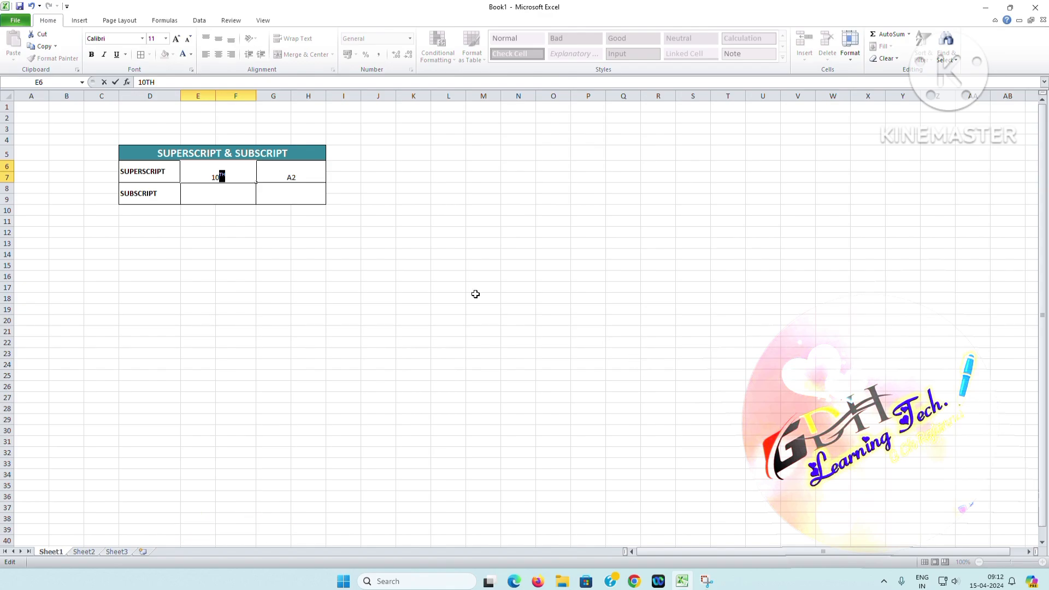
left_click(378, 264)
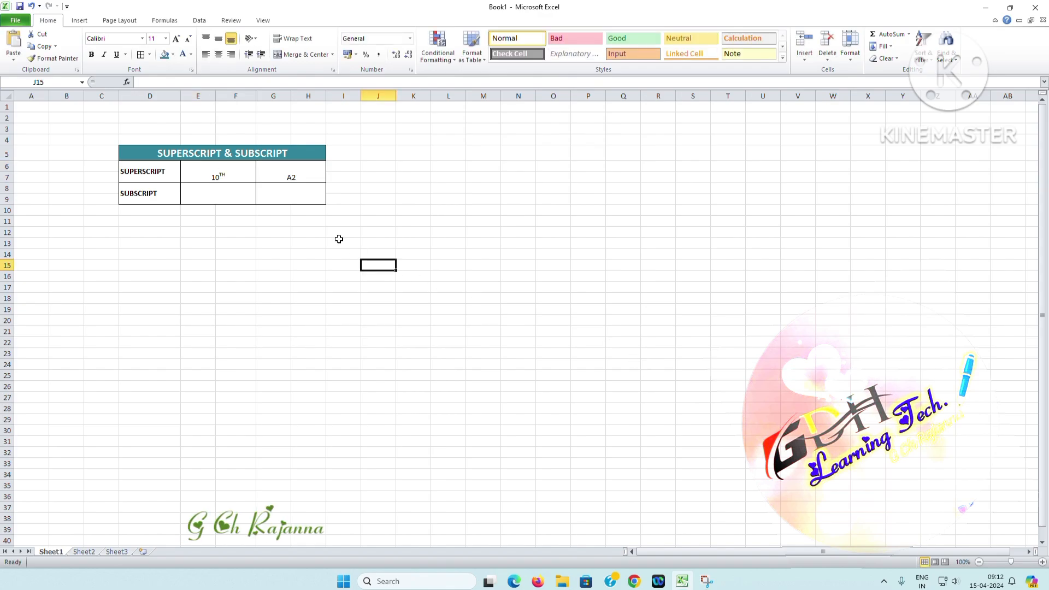
Make the 10TH cell in the SUPERSCRIPT row bold
left_click(230, 177)
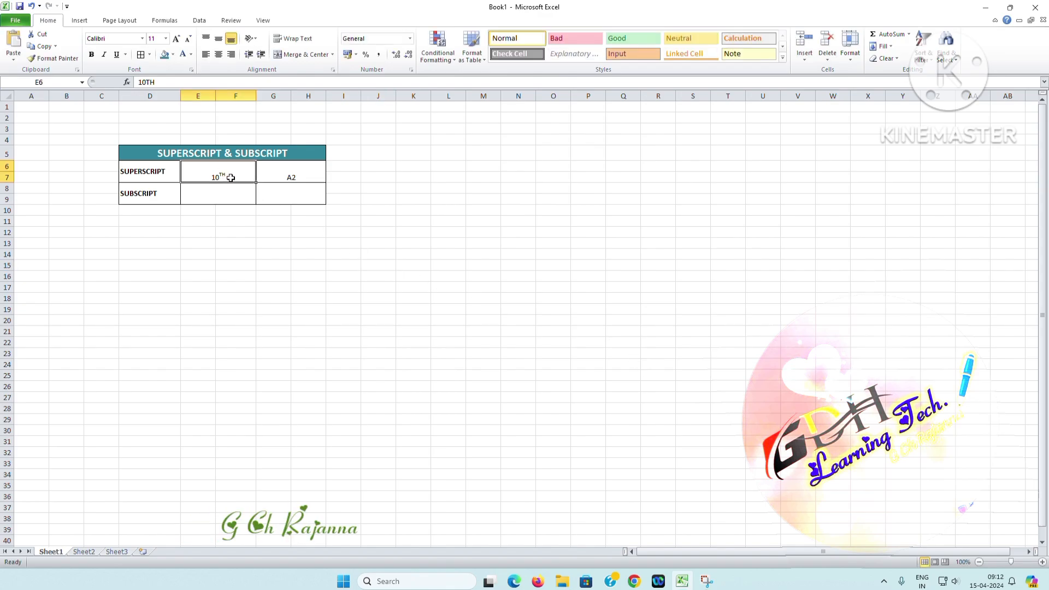
left_click(91, 55)
left_click(387, 268)
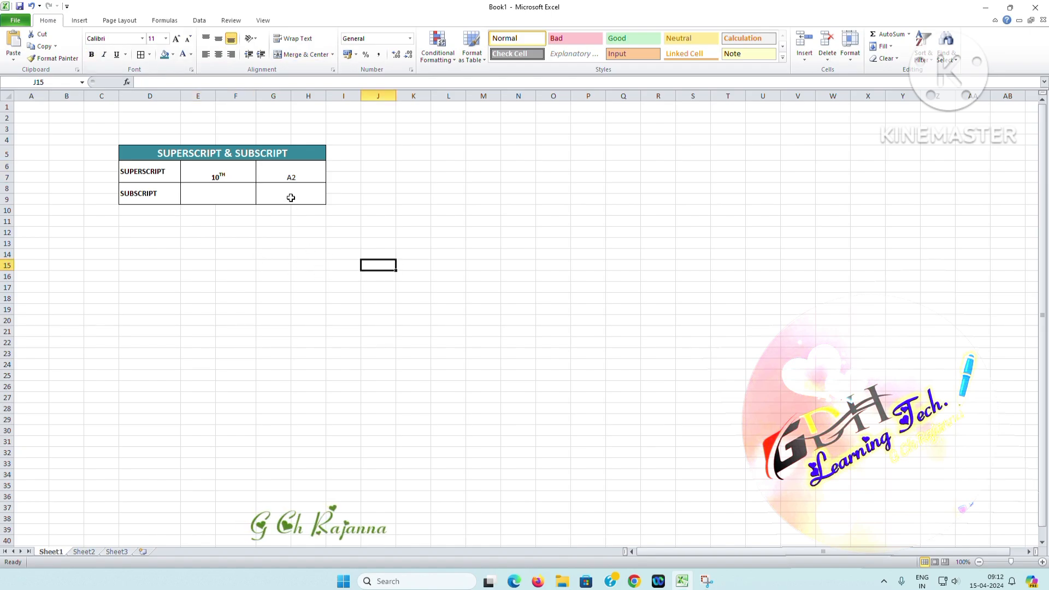
Format the 2 of A2 in the SUPERSCRIPT row as superscript and make that cell bold
left_click(302, 172)
double_click(298, 179)
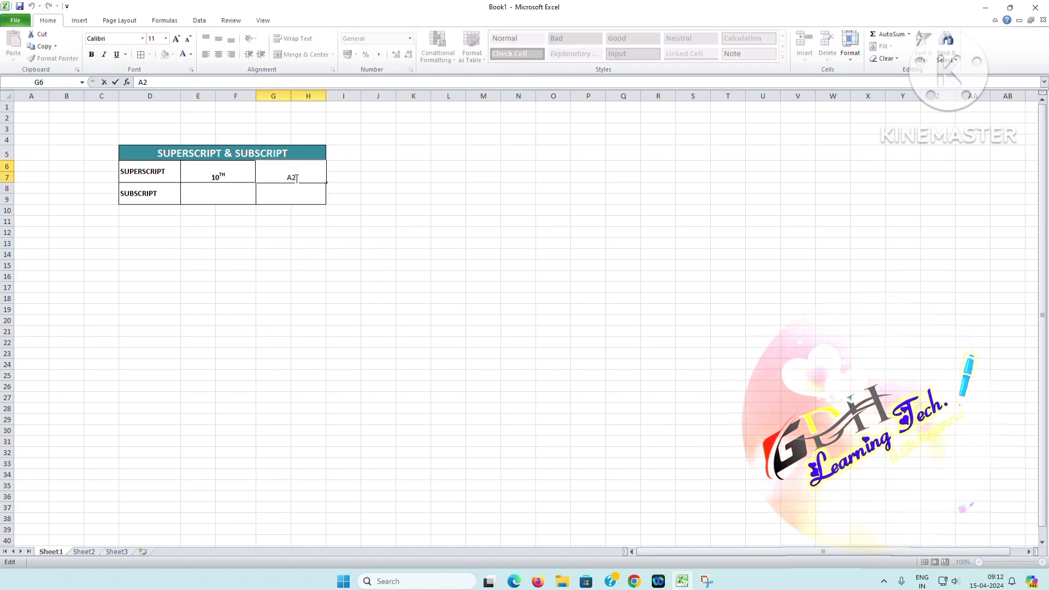
left_click_drag(291, 178, 298, 180)
left_click(191, 70)
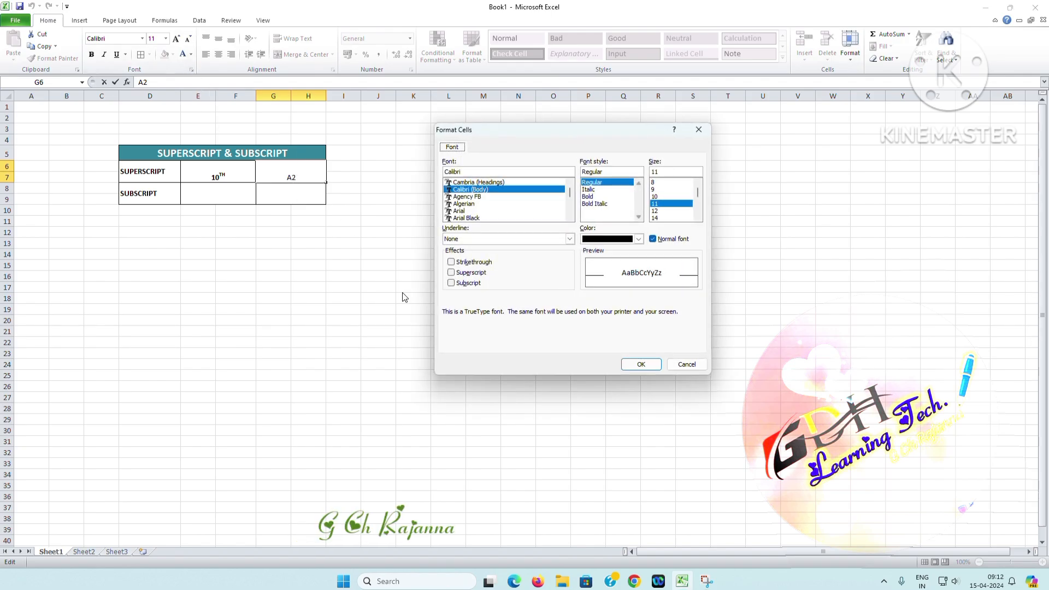
left_click(469, 273)
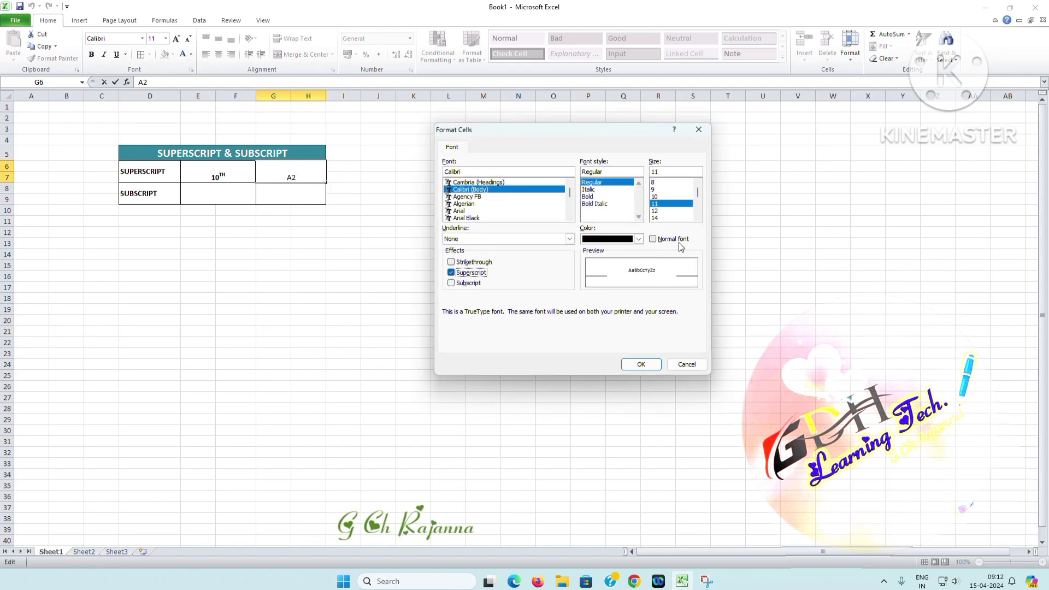
left_click(644, 366)
left_click(550, 320)
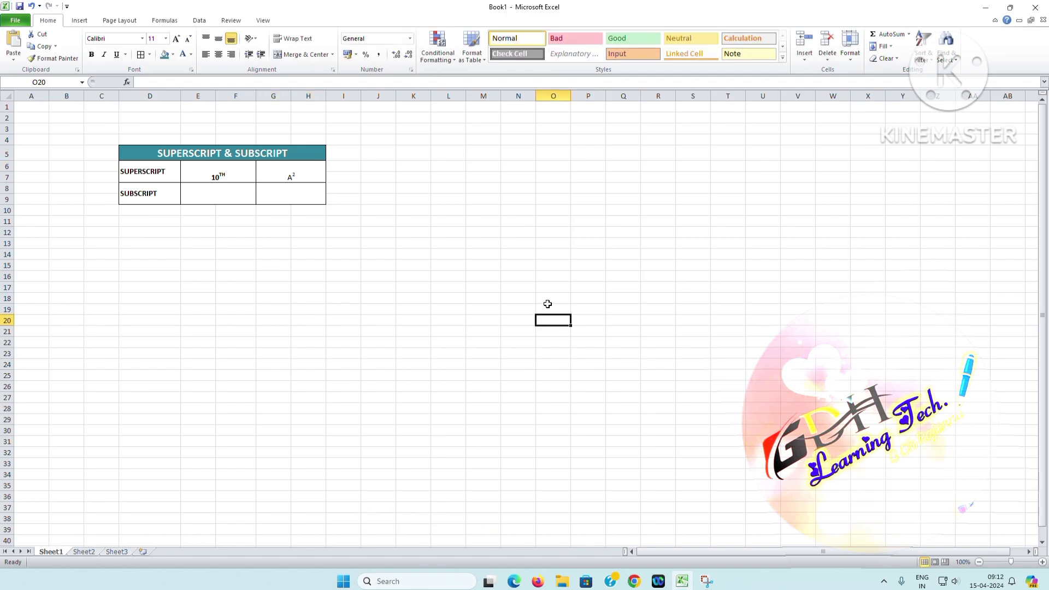
left_click(281, 171)
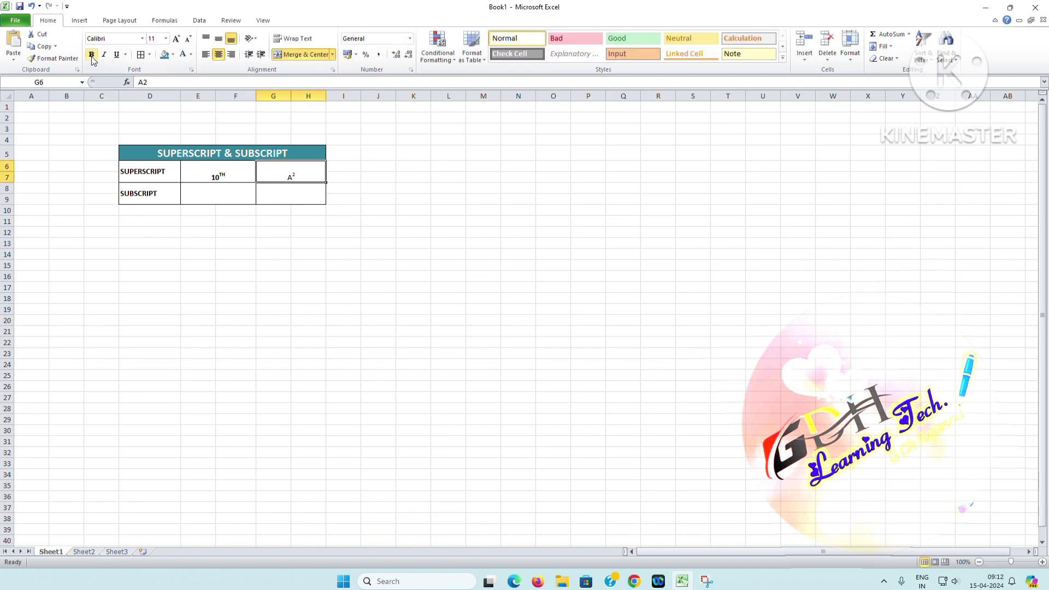
left_click(449, 264)
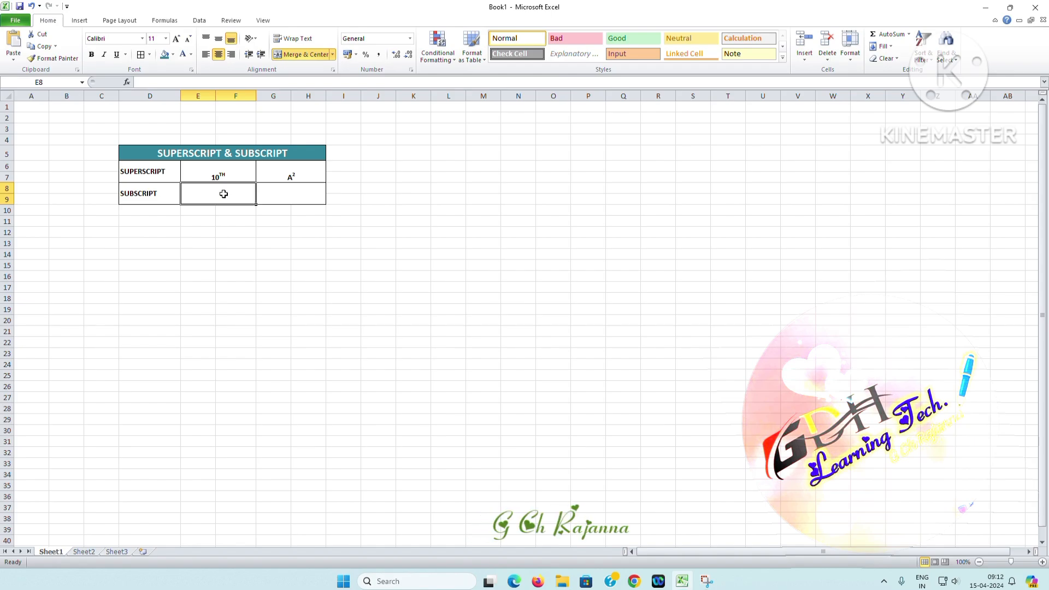
Enter H2O in the first blank cell of the SUBSCRIPT row and format only its 2 as subscript
type("H2")
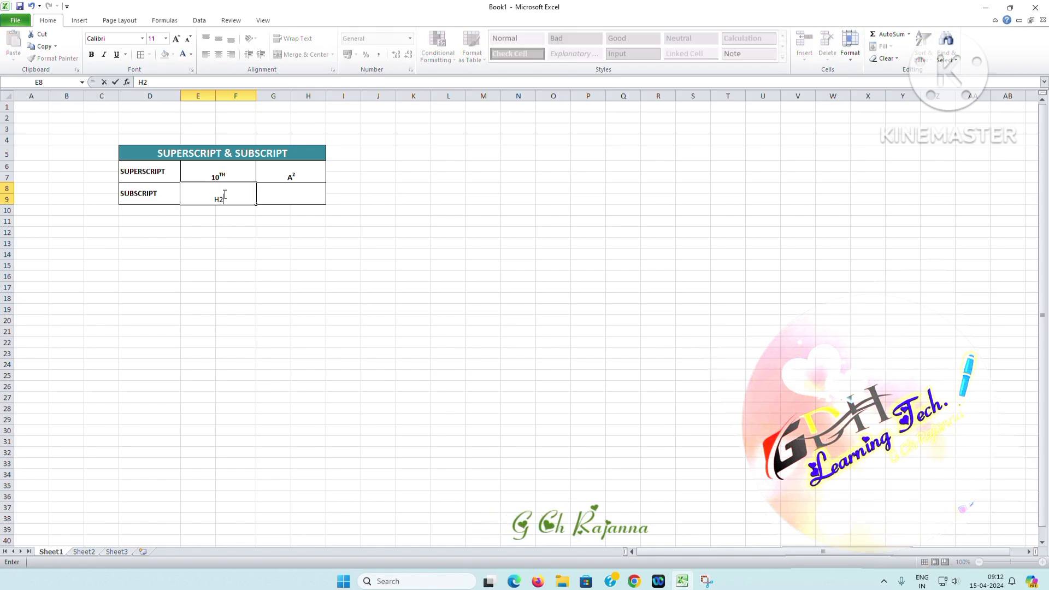
type("O")
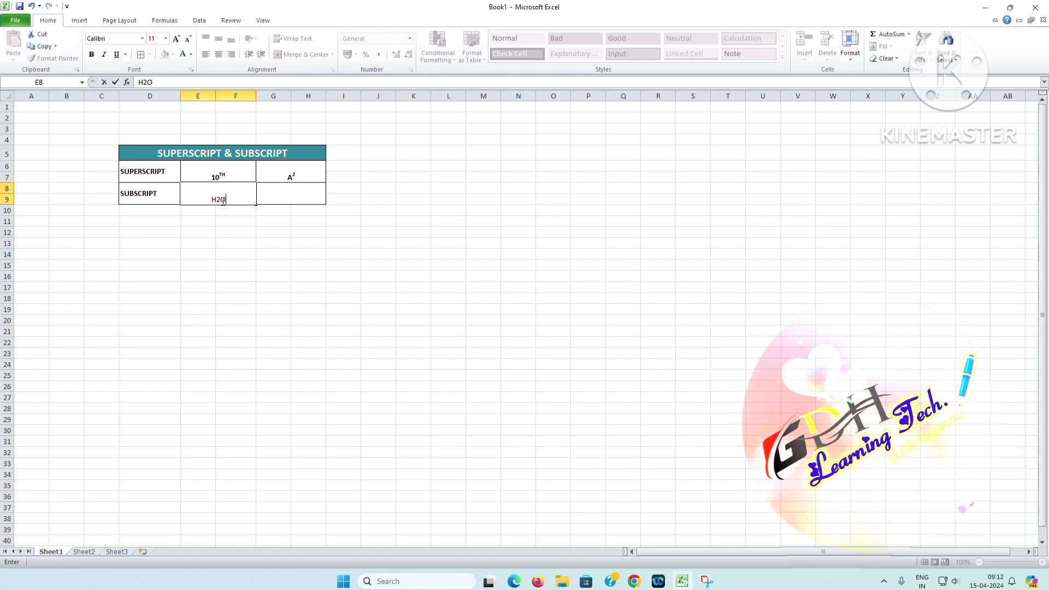
left_click_drag(215, 200, 220, 200)
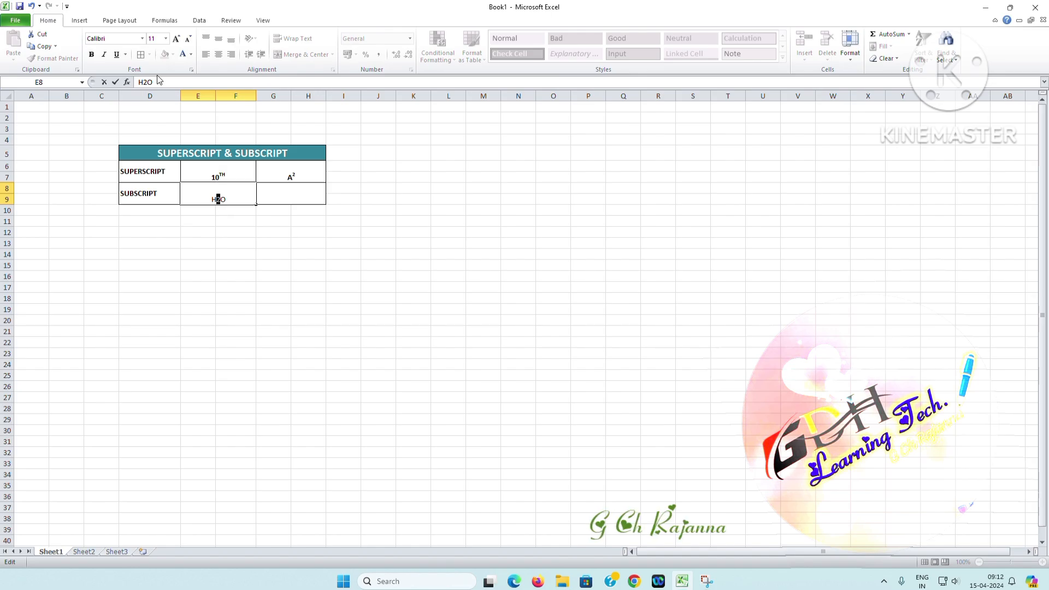
left_click(191, 71)
left_click(452, 273)
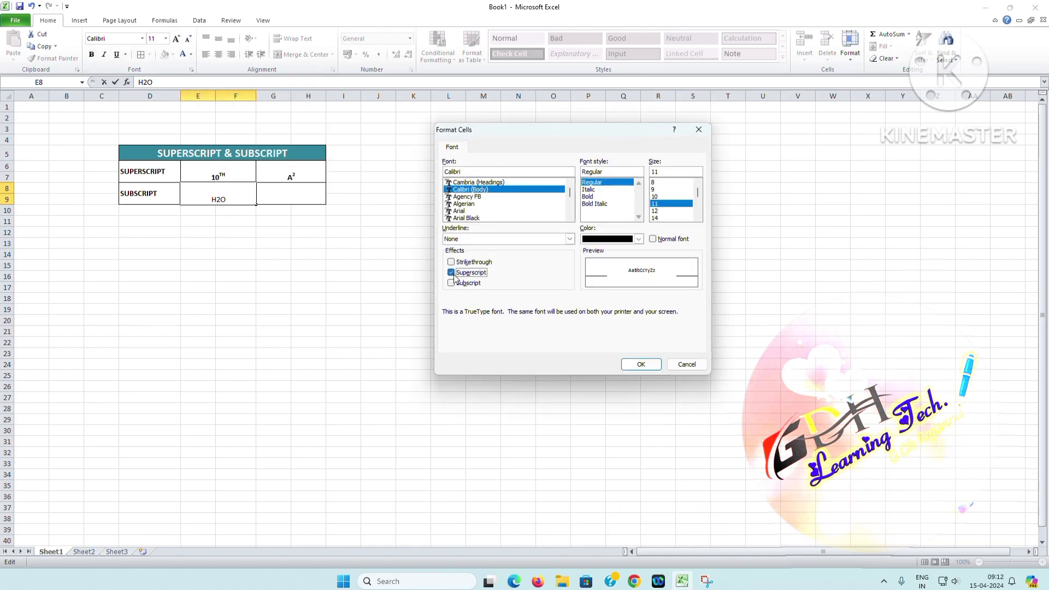
left_click(452, 283)
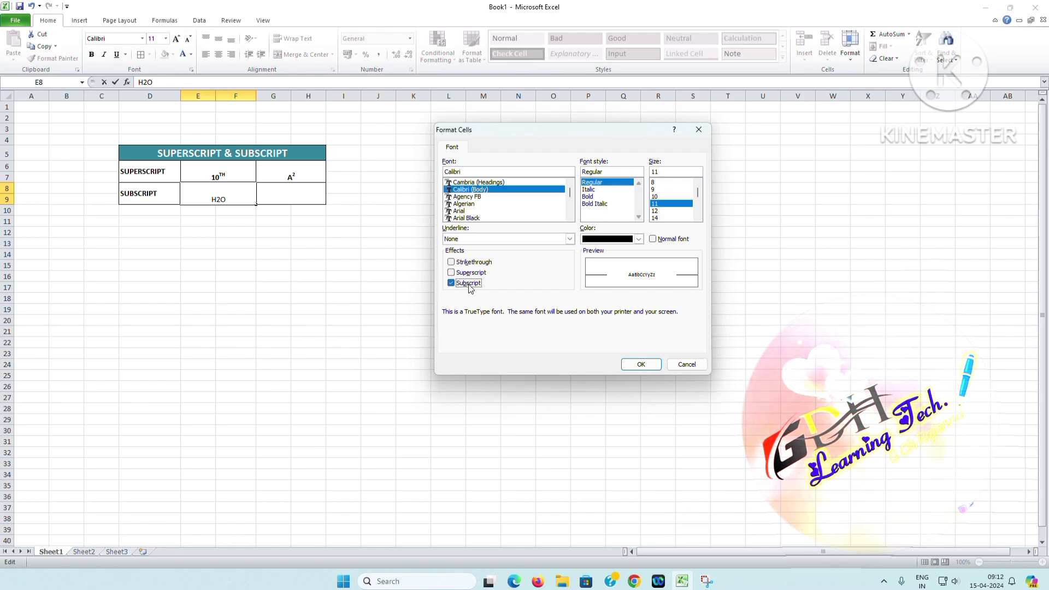
left_click(467, 273)
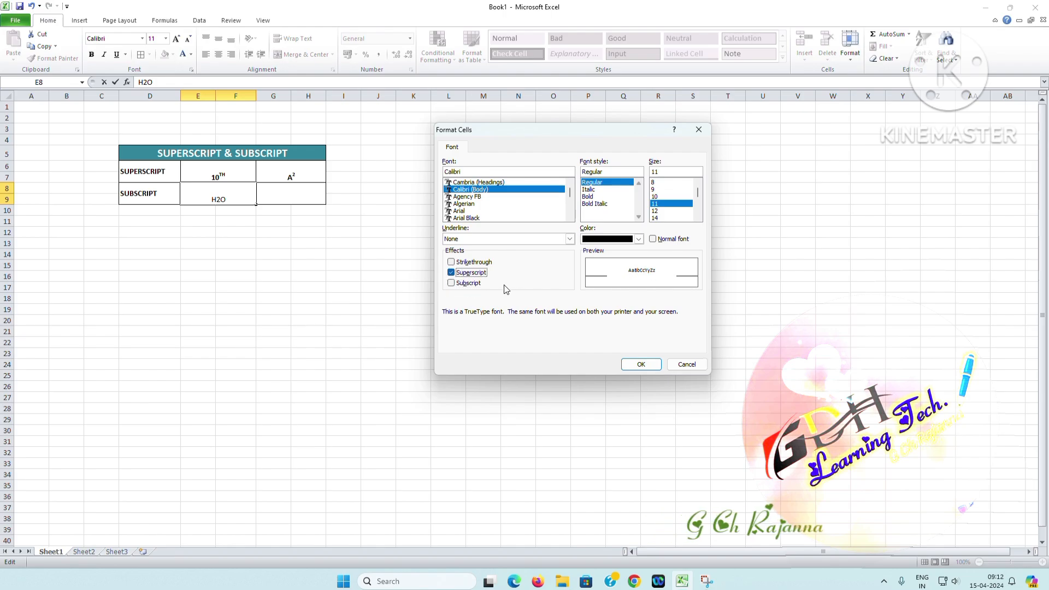
left_click(471, 284)
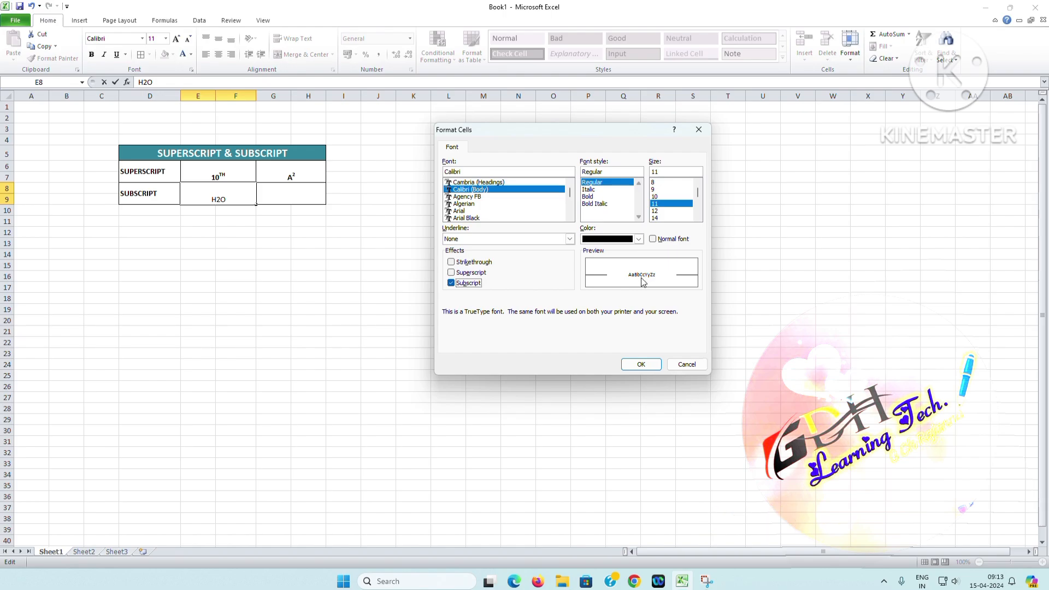
left_click(634, 364)
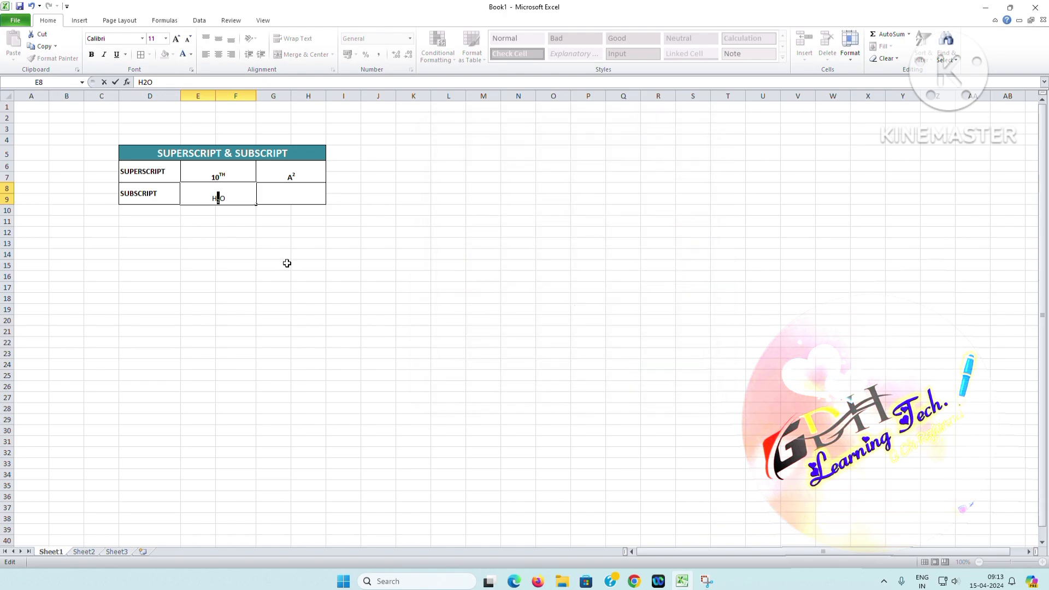
left_click(239, 200)
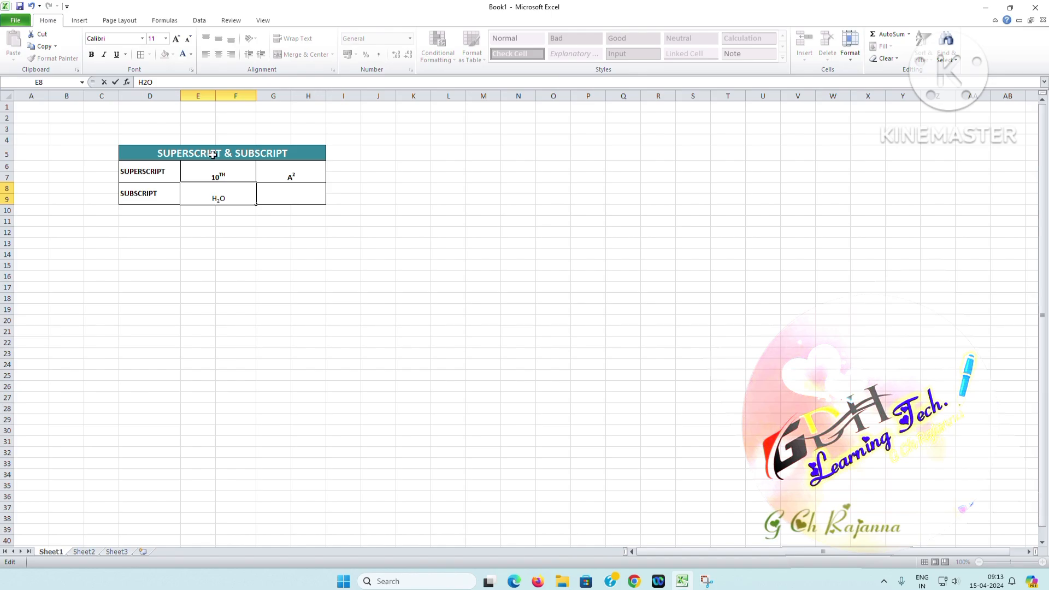
left_click(235, 251)
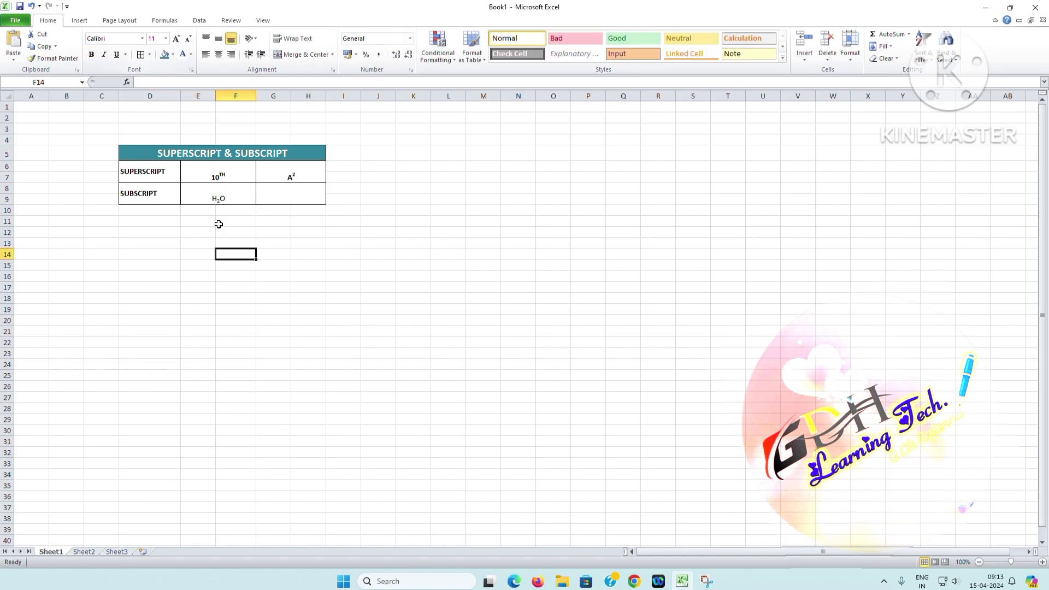
Make the H2O cell in the SUBSCRIPT row bold
left_click(219, 198)
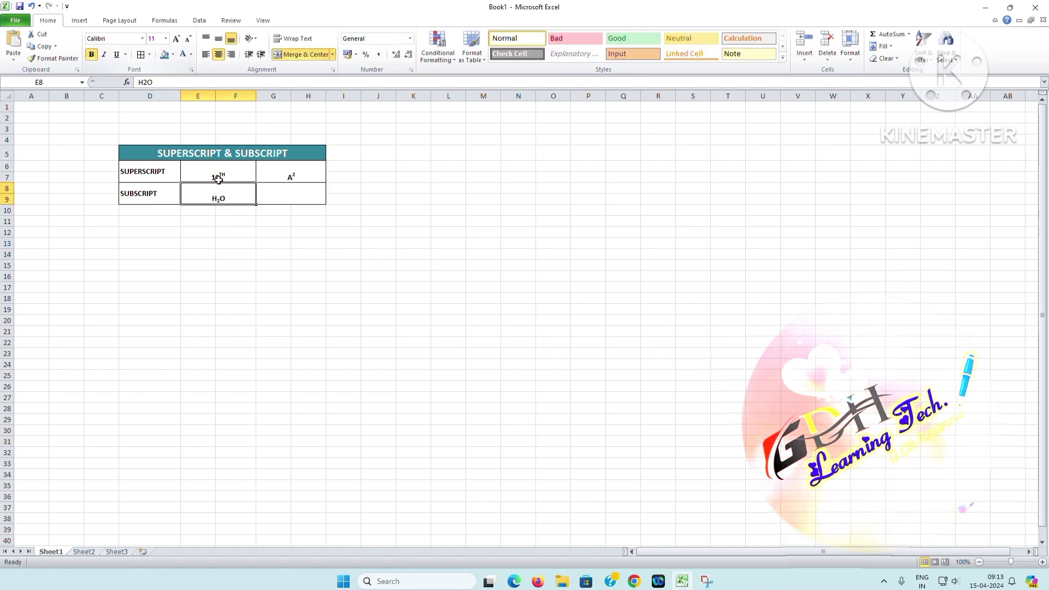
key("Tab")
left_click(453, 275)
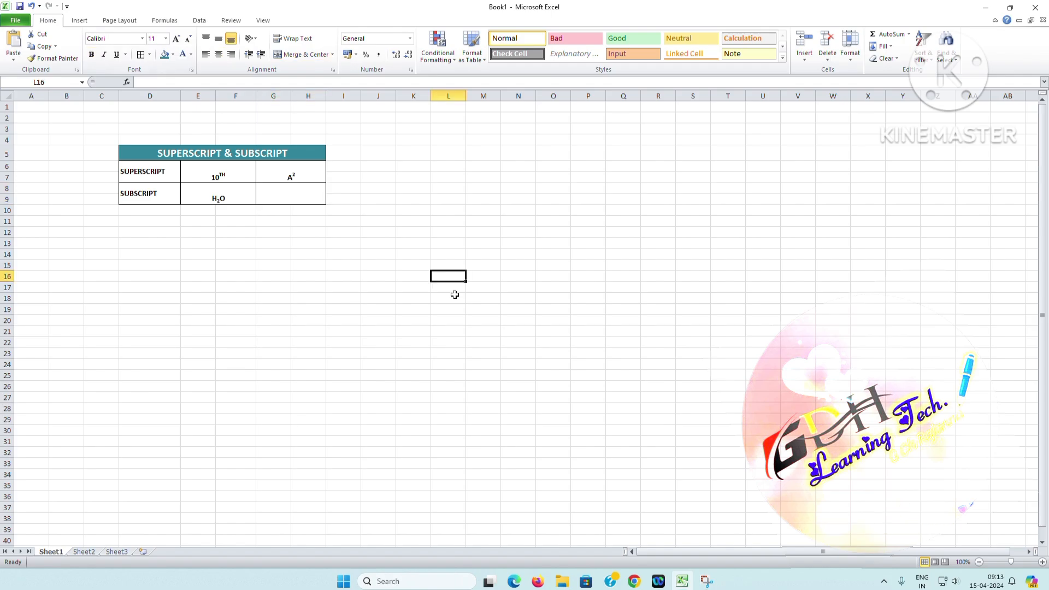
Enter CO2 in the remaining blank cell of the SUBSCRIPT row and format only its 2 as subscript
left_click(298, 196)
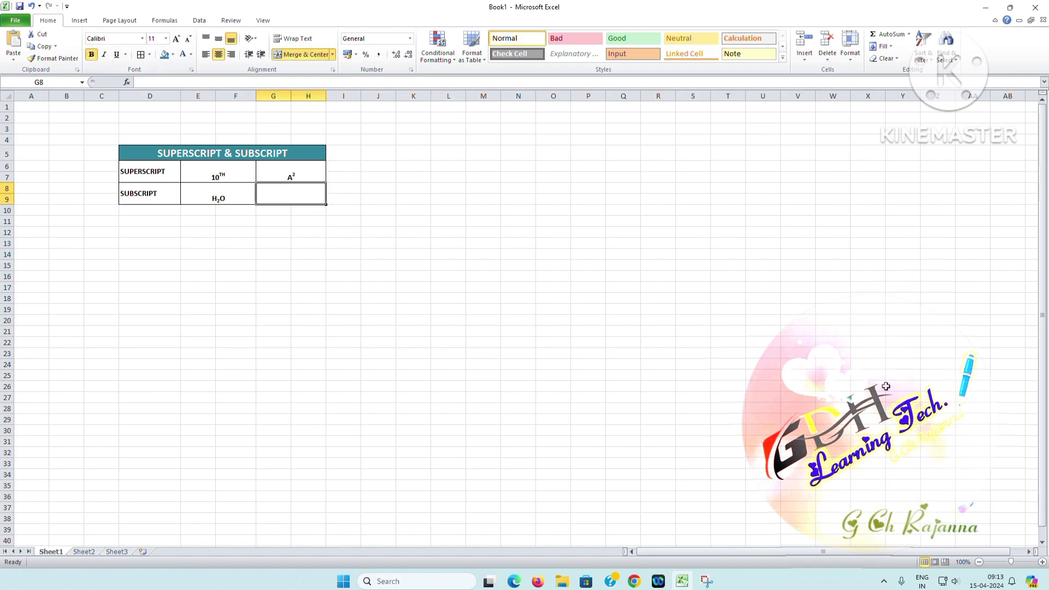
type("C")
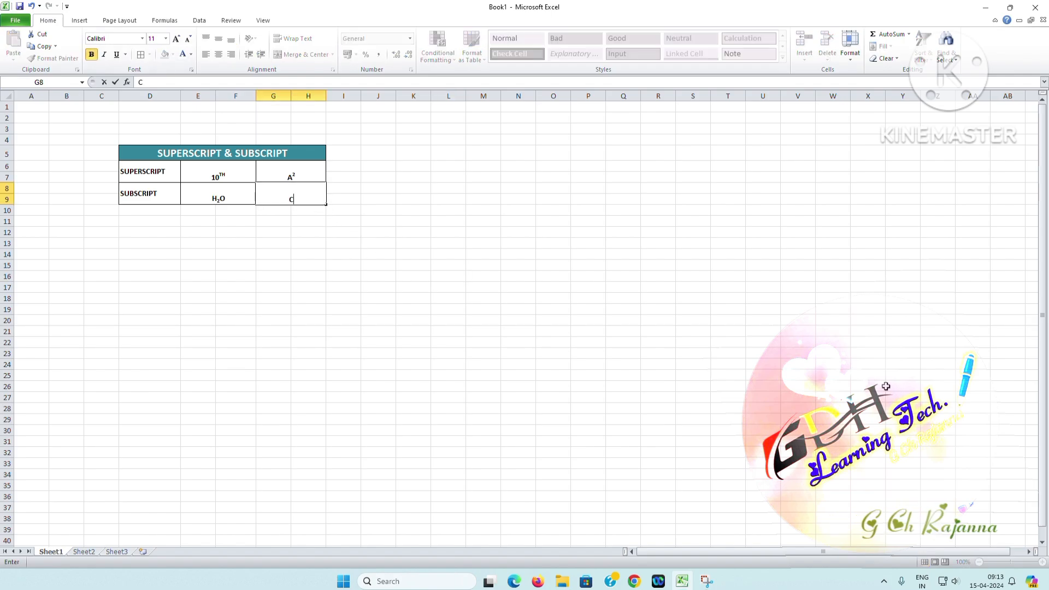
type("O2")
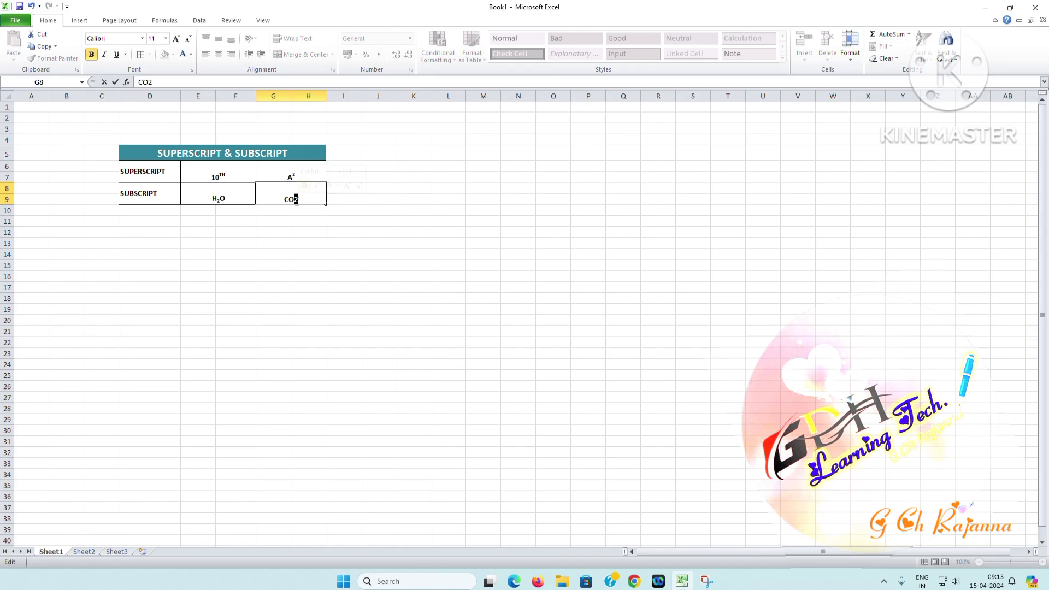
key("ctrl+1")
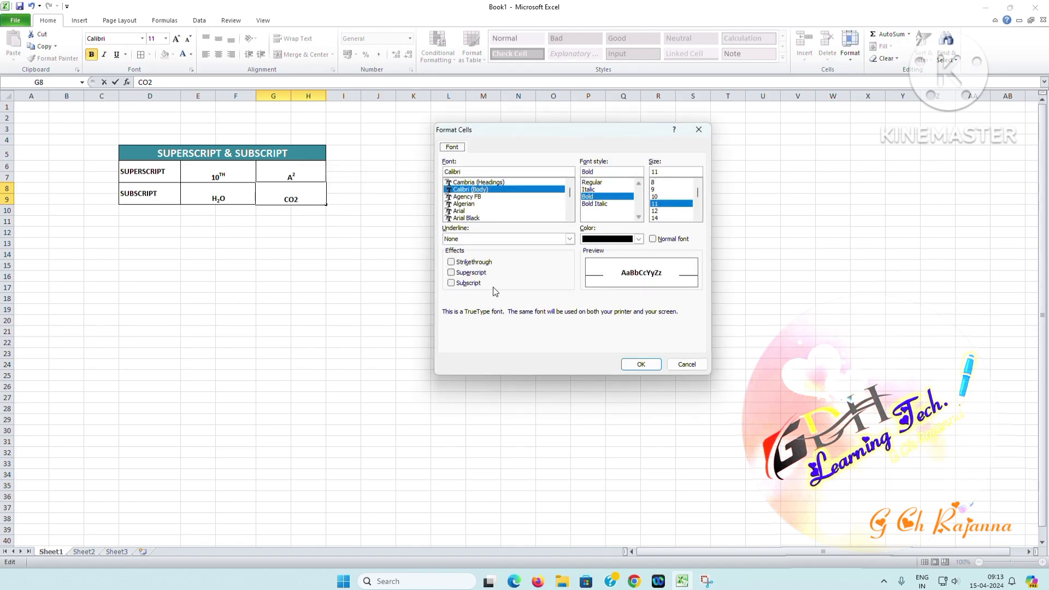
left_click(639, 365)
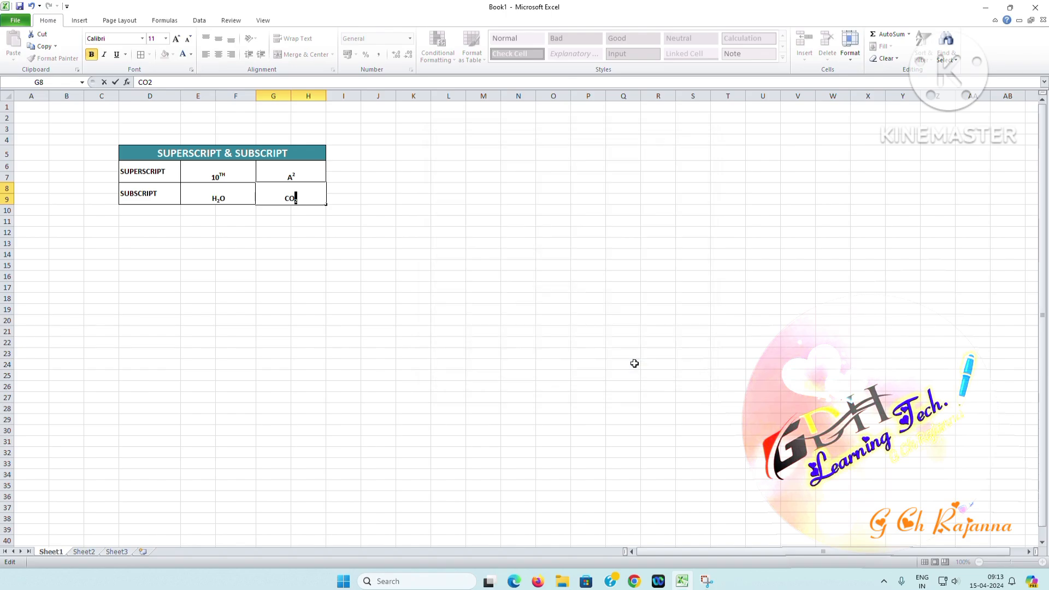
left_click(632, 362)
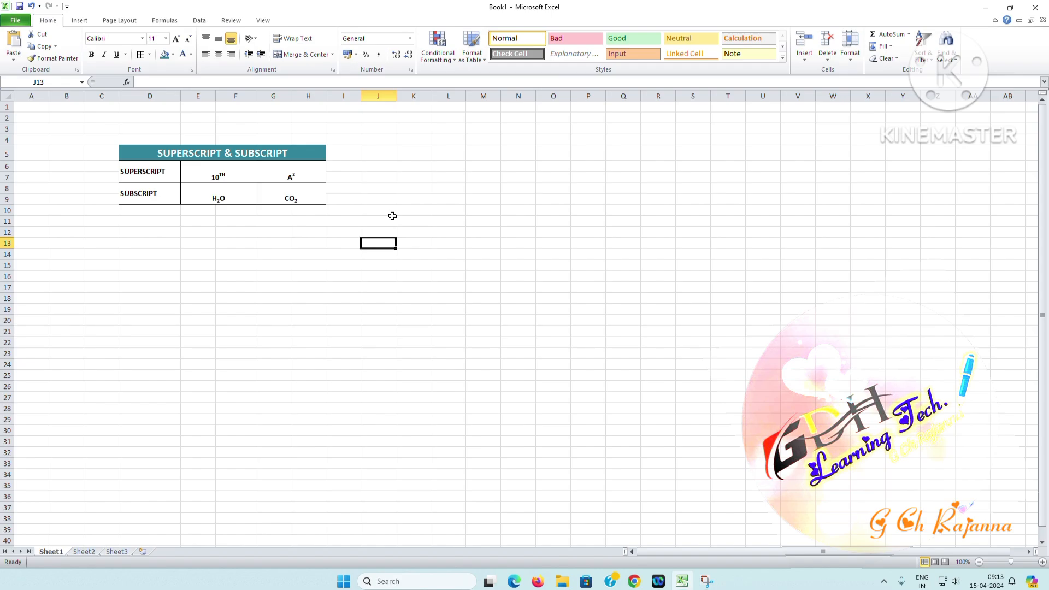
left_click(304, 200)
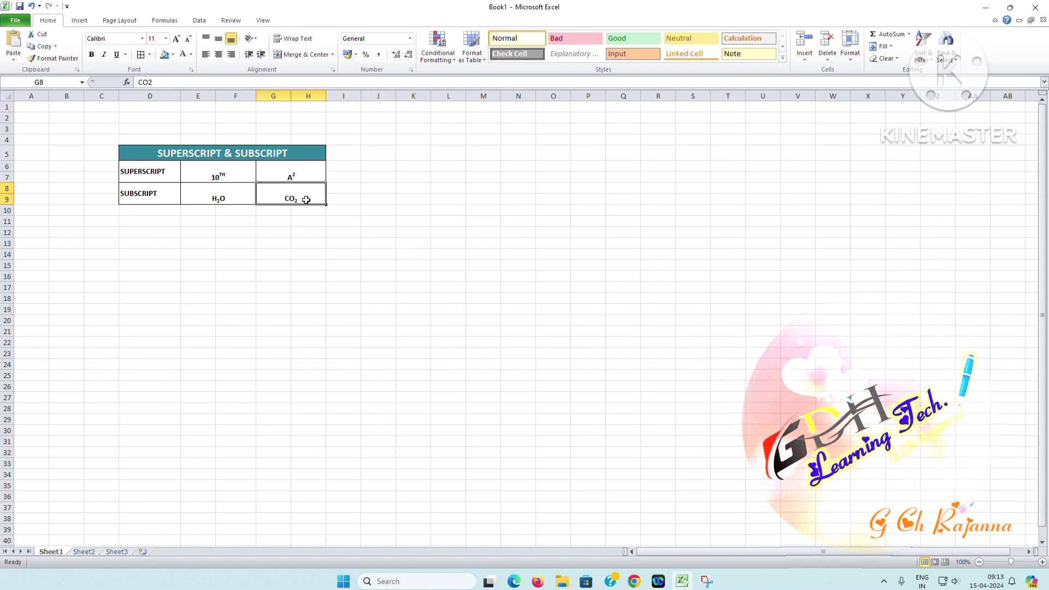
left_click(133, 173)
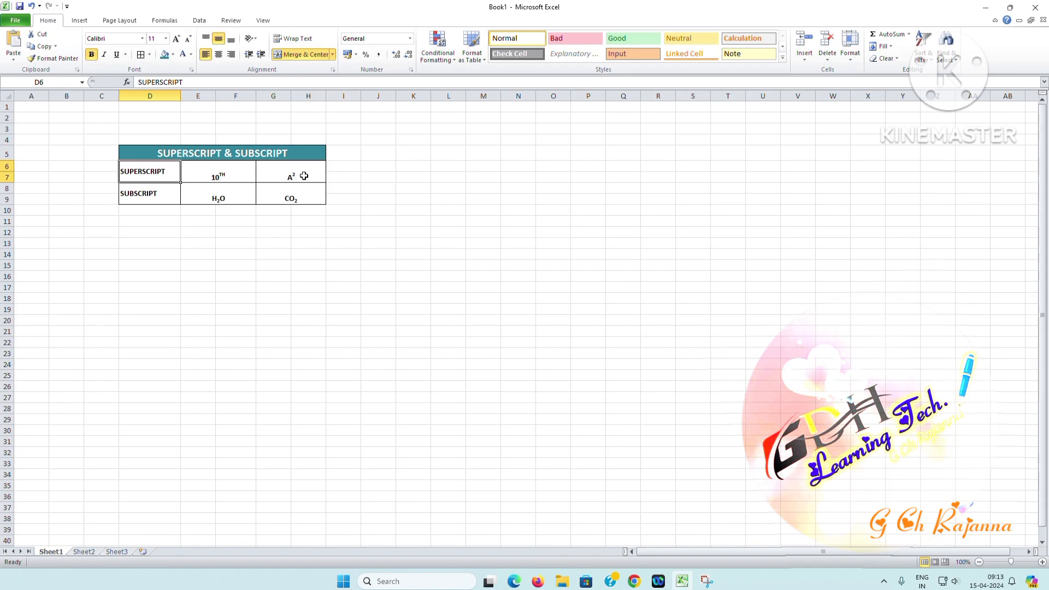
left_click(232, 175)
left_click(135, 201)
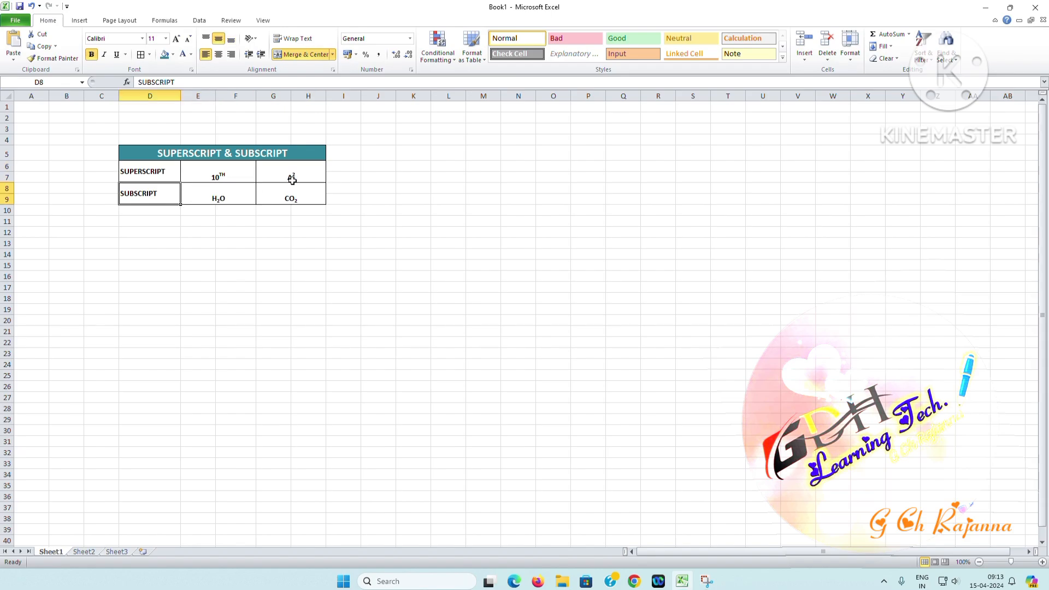
left_click(445, 186)
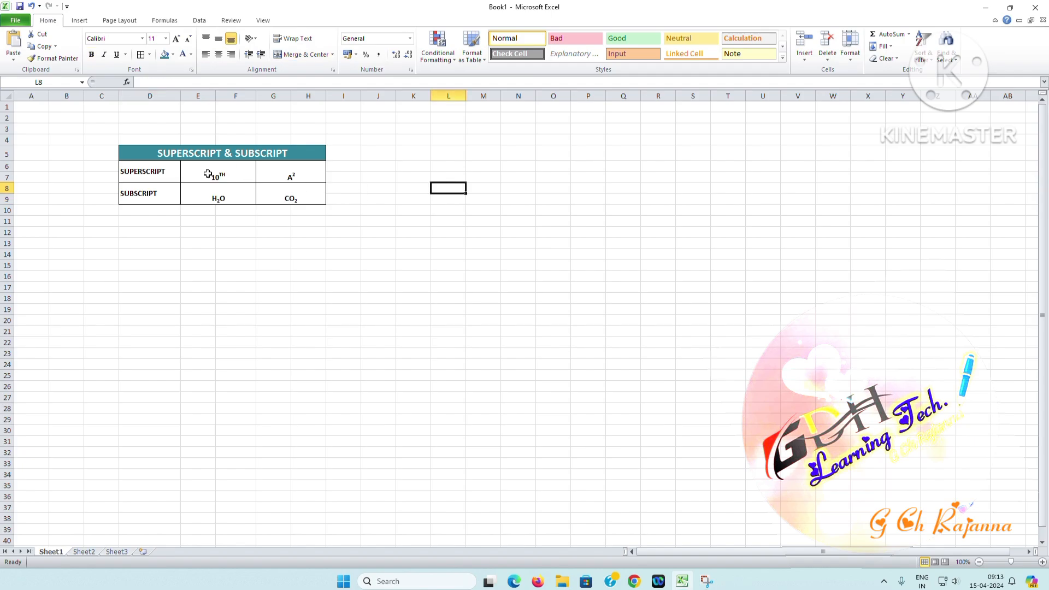
Copy the SUPERSCRIPT label from the table to K6 and widen column K to fit the whole word
left_click(166, 170)
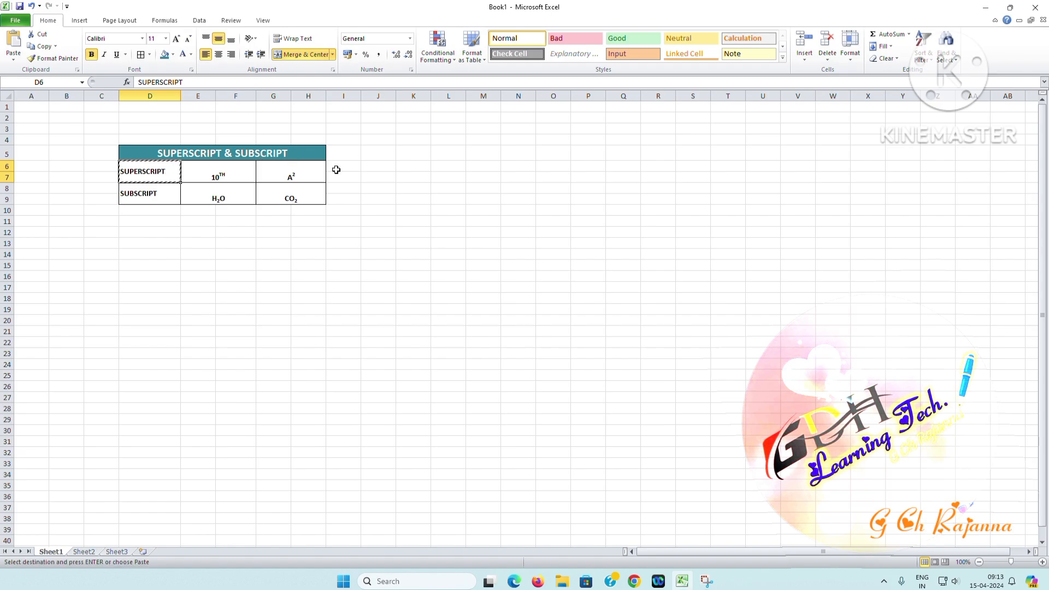
left_click(417, 165)
type("SUPERSCRIPT")
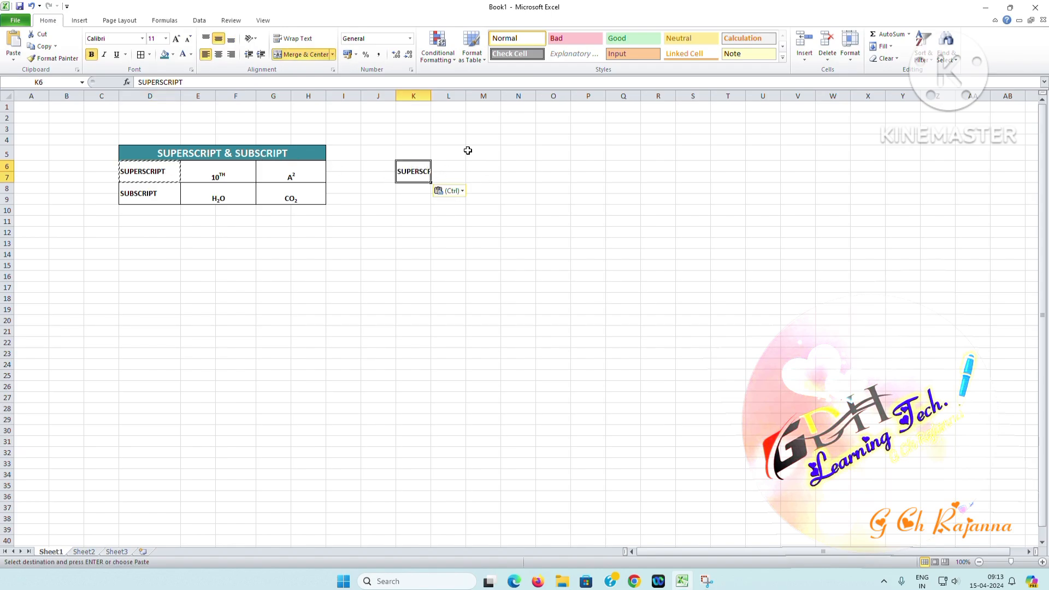
left_click_drag(431, 98, 445, 98)
left_click(531, 166)
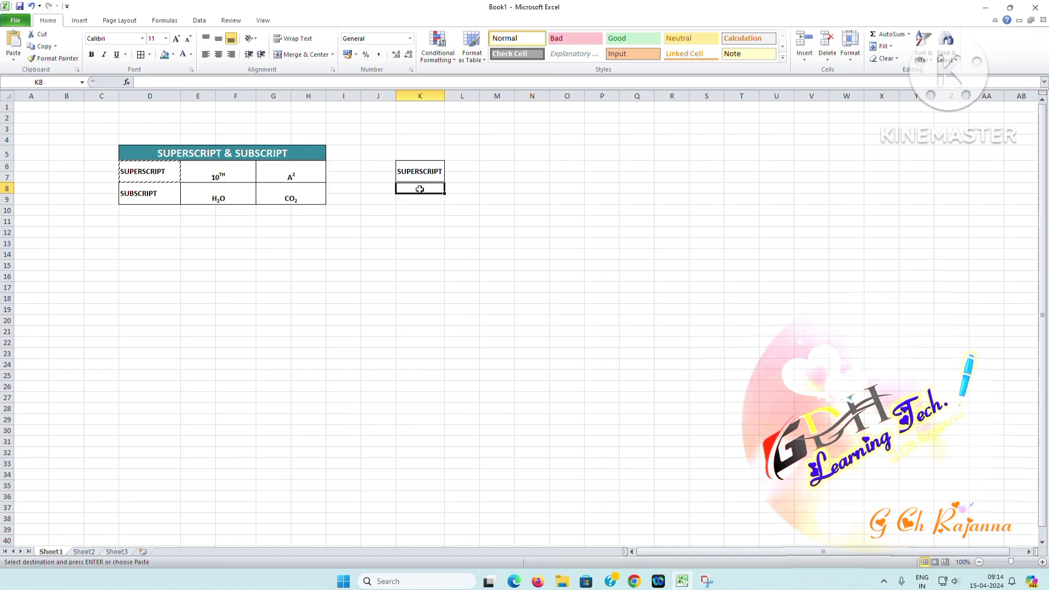
Enter 1ST in K8 below the copied SUPERSCRIPT label and format only the letters ST as superscript
type("1ST")
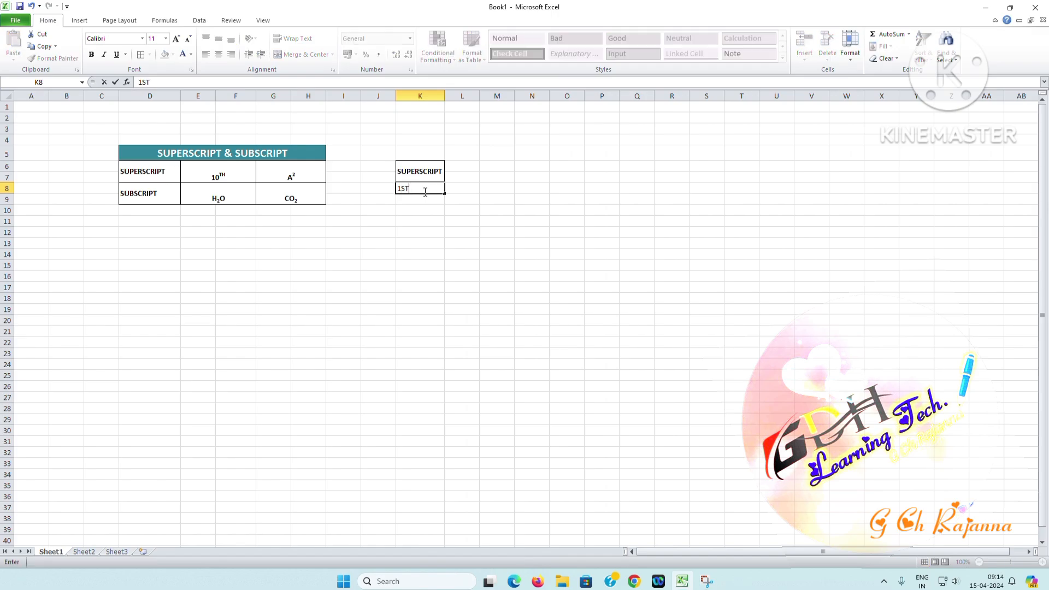
left_click(469, 230)
double_click(401, 189)
left_click(190, 70)
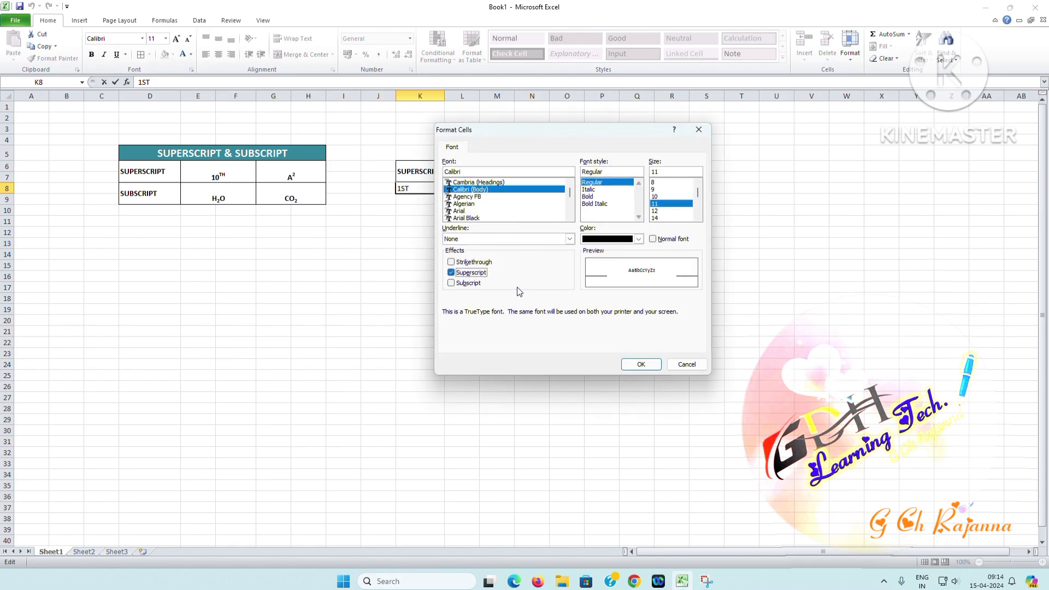
left_click(636, 363)
key("Return")
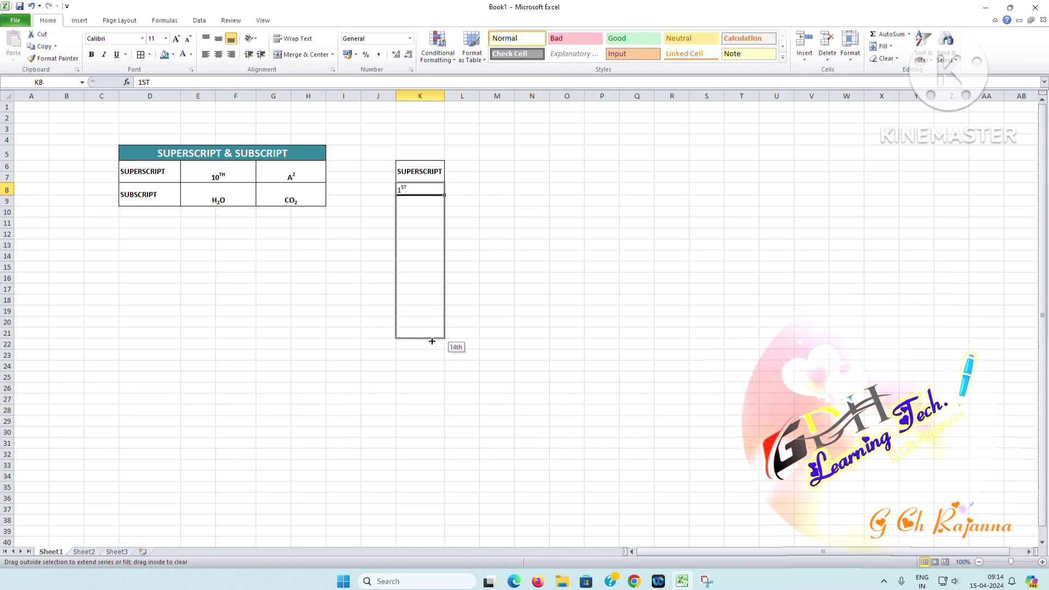
Fill the ordinal series from 1ST in K8 down to 20th in K27
left_click_drag(427, 406, 428, 406)
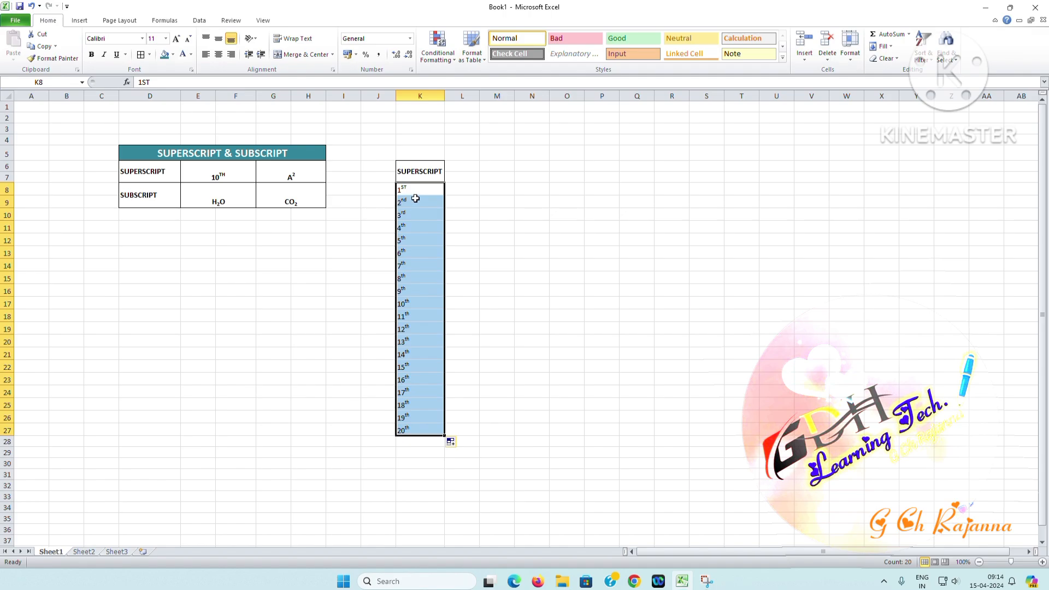
left_click(505, 211)
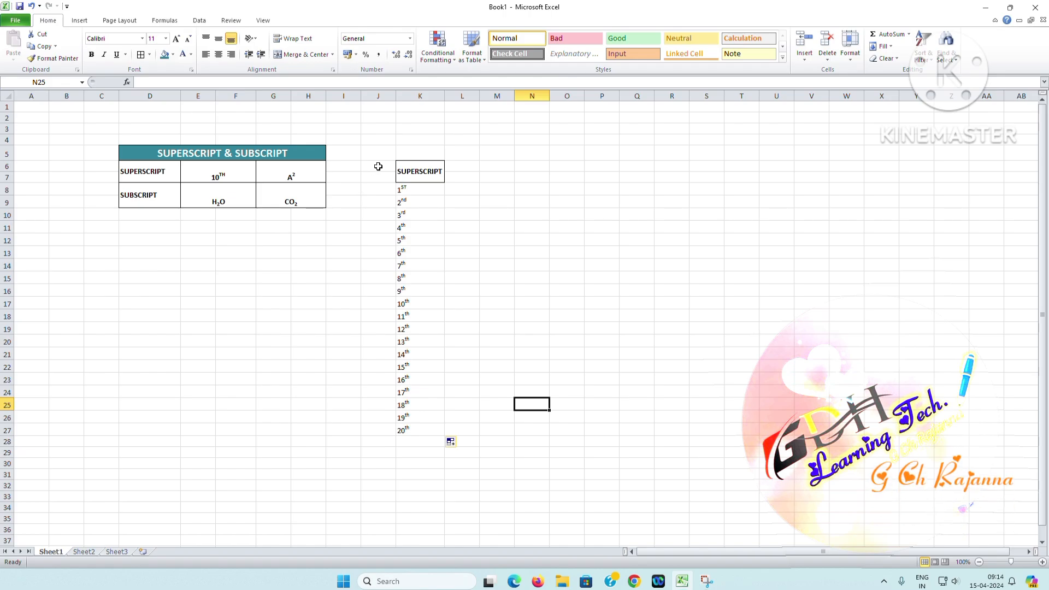
left_click(160, 153)
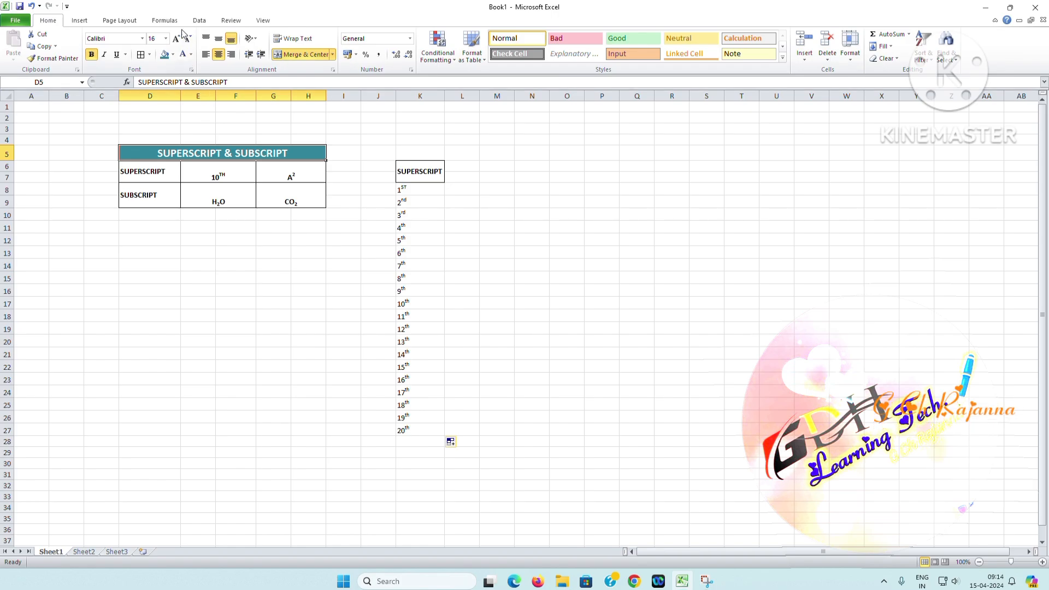
left_click(191, 70)
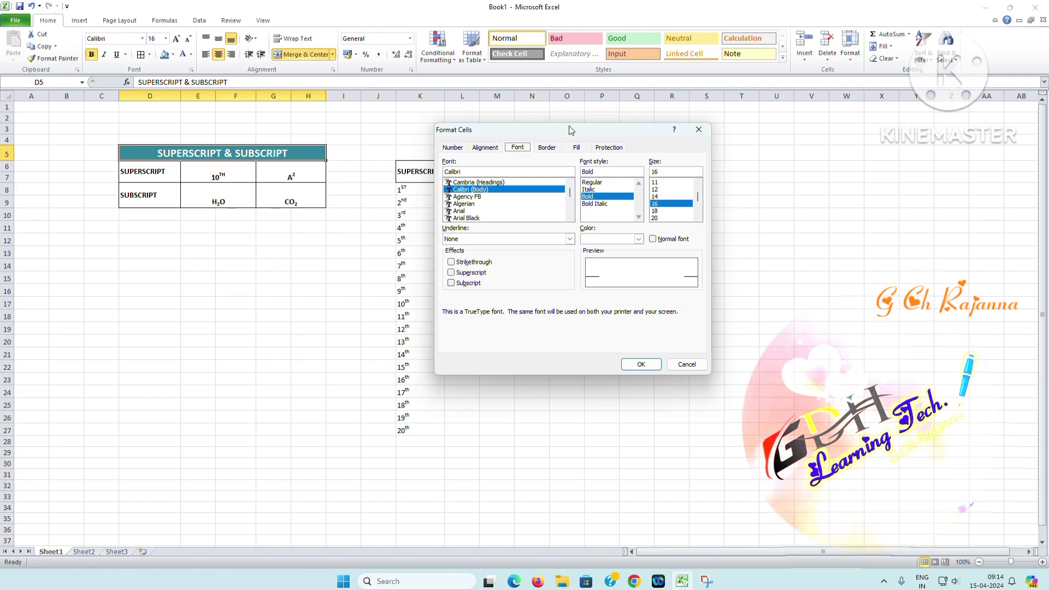
left_click_drag(563, 133, 649, 152)
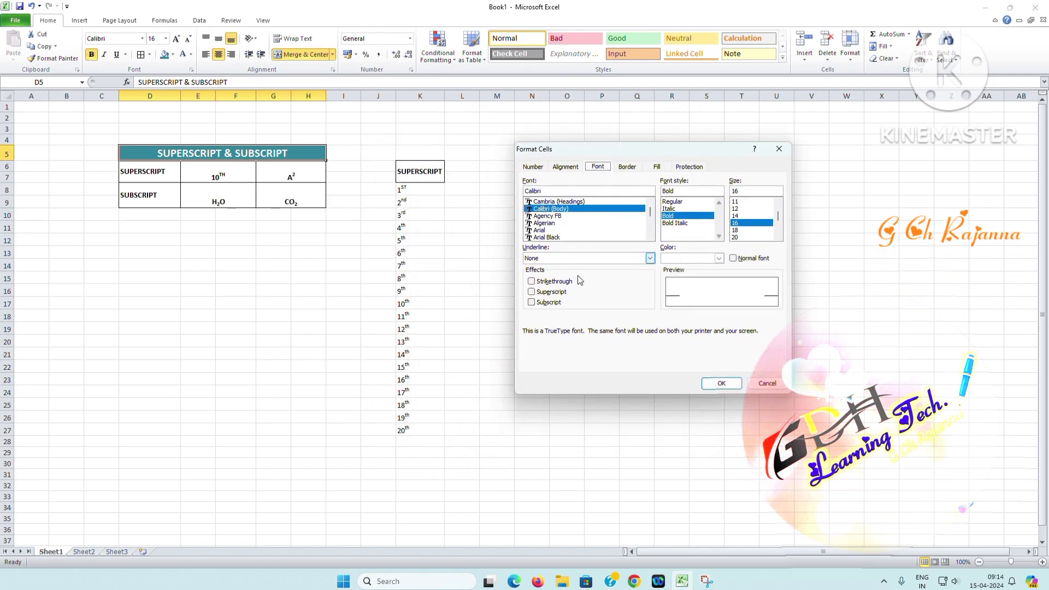
left_click(540, 292)
left_click(543, 304)
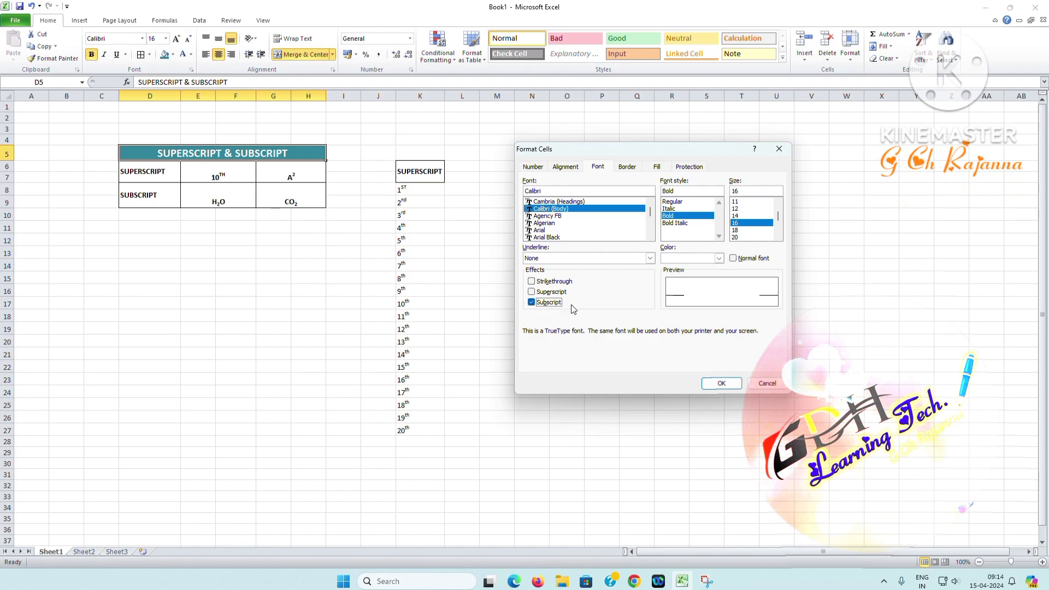
left_click(779, 151)
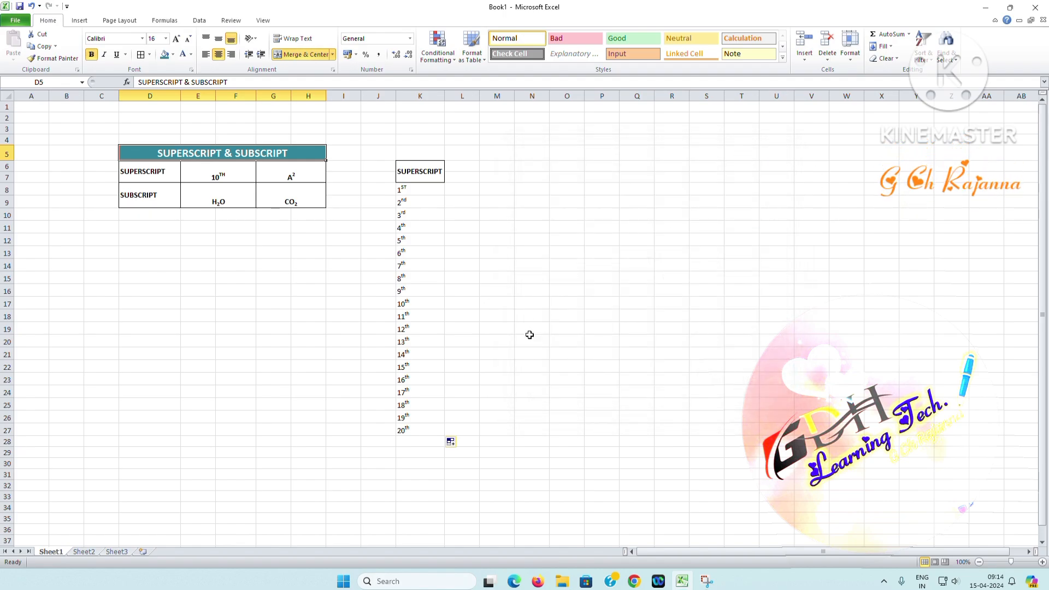
Enter the shortcut note CTRL+1 in N19 and give that cell a teal fill
left_click_drag(534, 333, 571, 335)
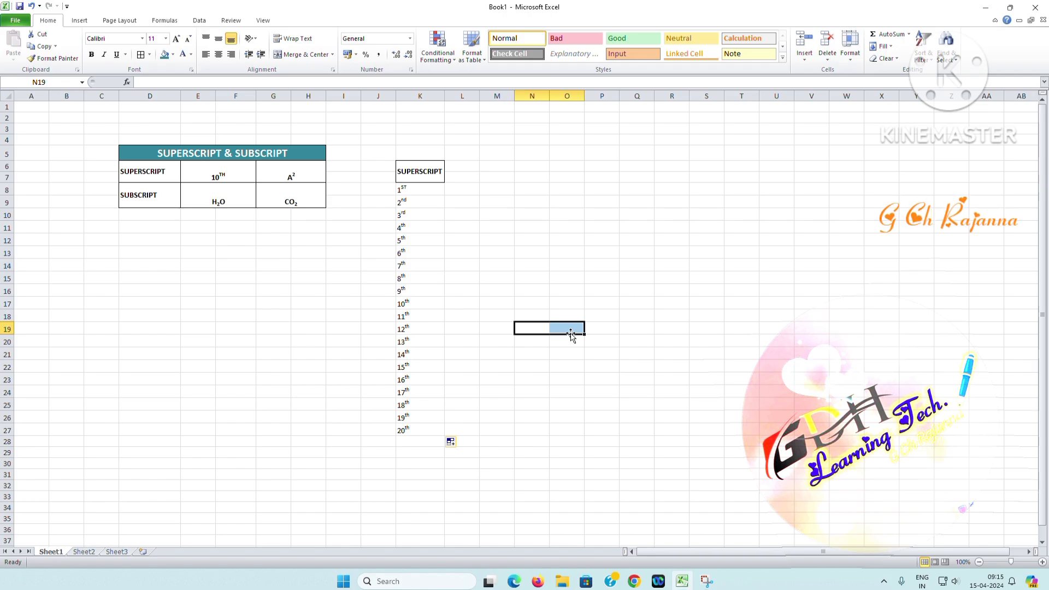
type("s")
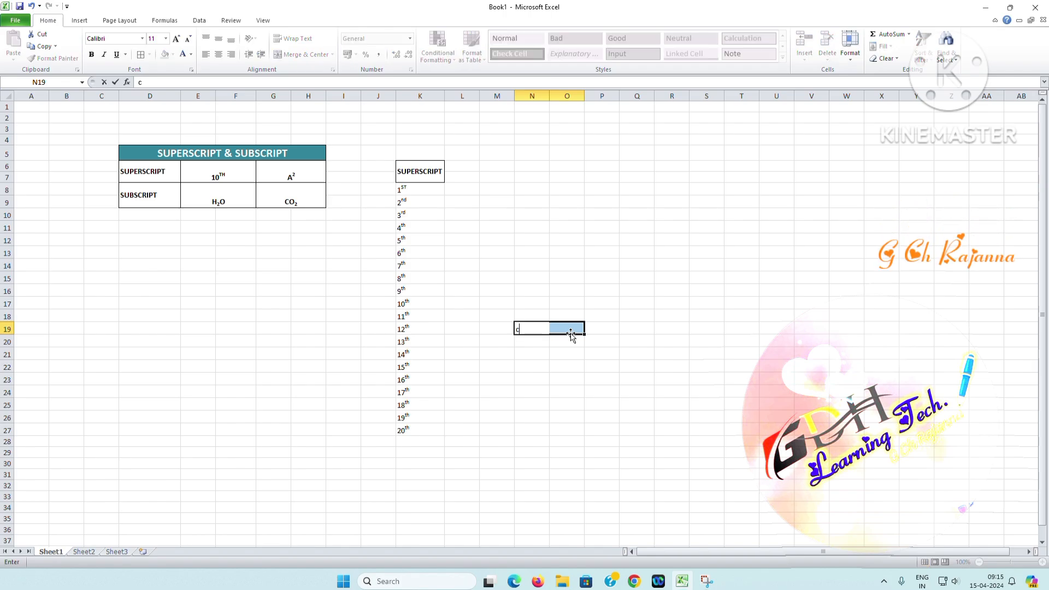
key("BackSpace")
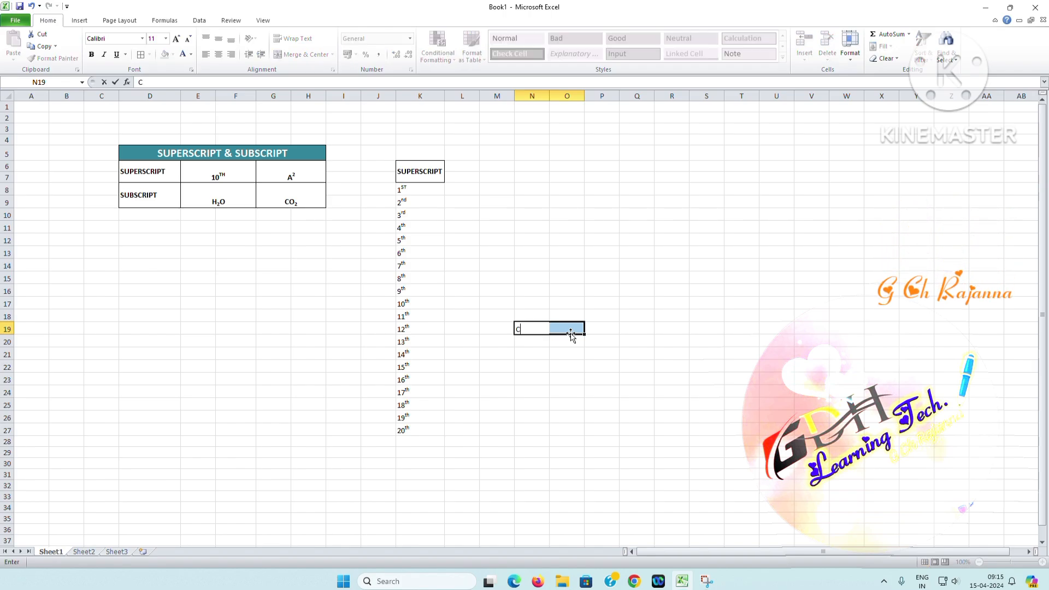
type("CTRL")
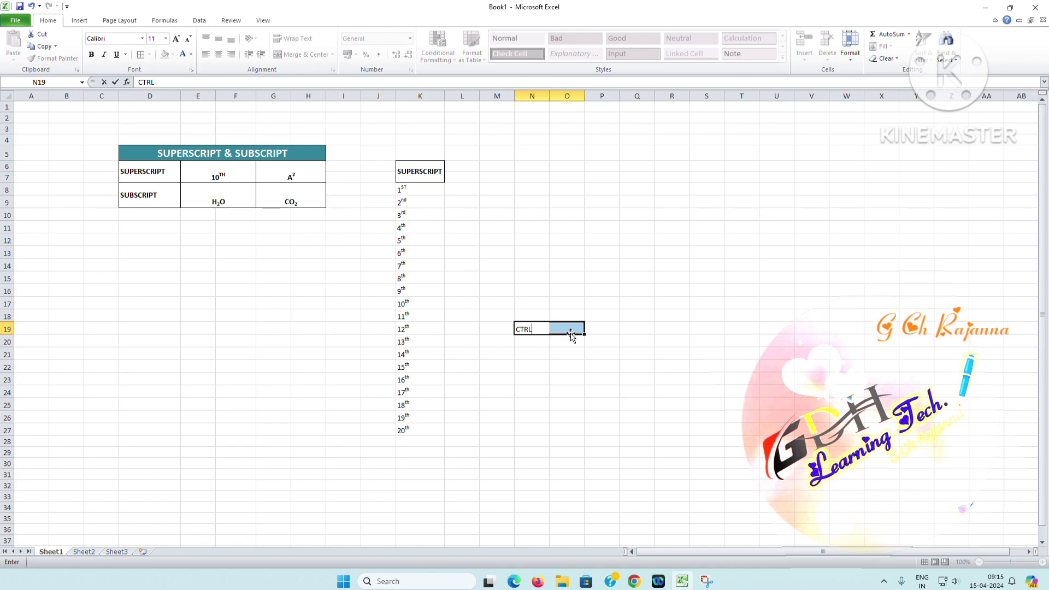
type("+1")
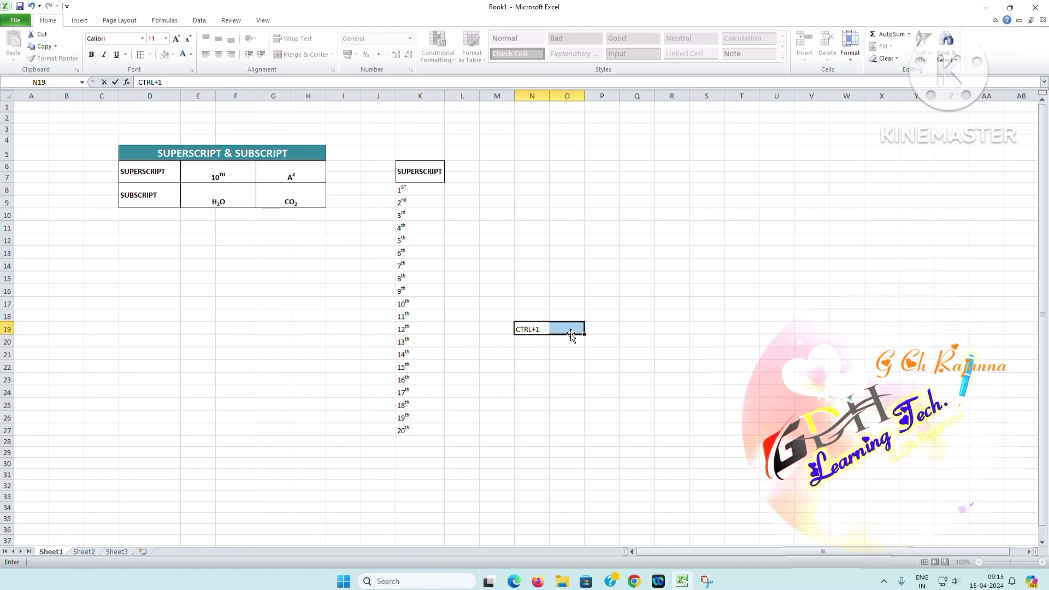
left_click(553, 364)
left_click(534, 328)
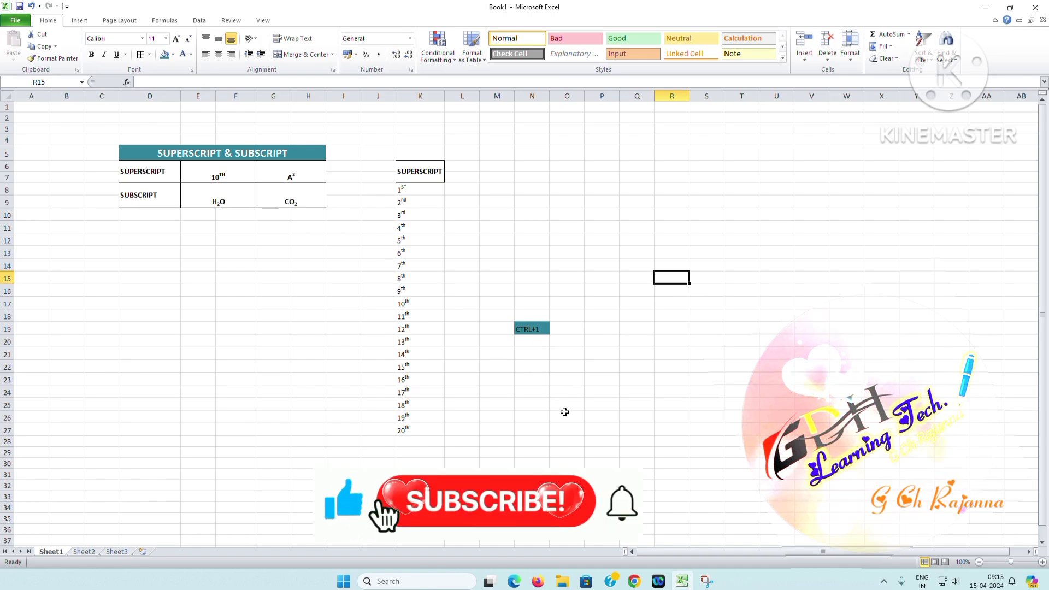
Open the Format Cells font settings for R15 and move the dialog clear of the CTRL+1 note
key("ctrl+1")
left_click_drag(595, 152, 717, 138)
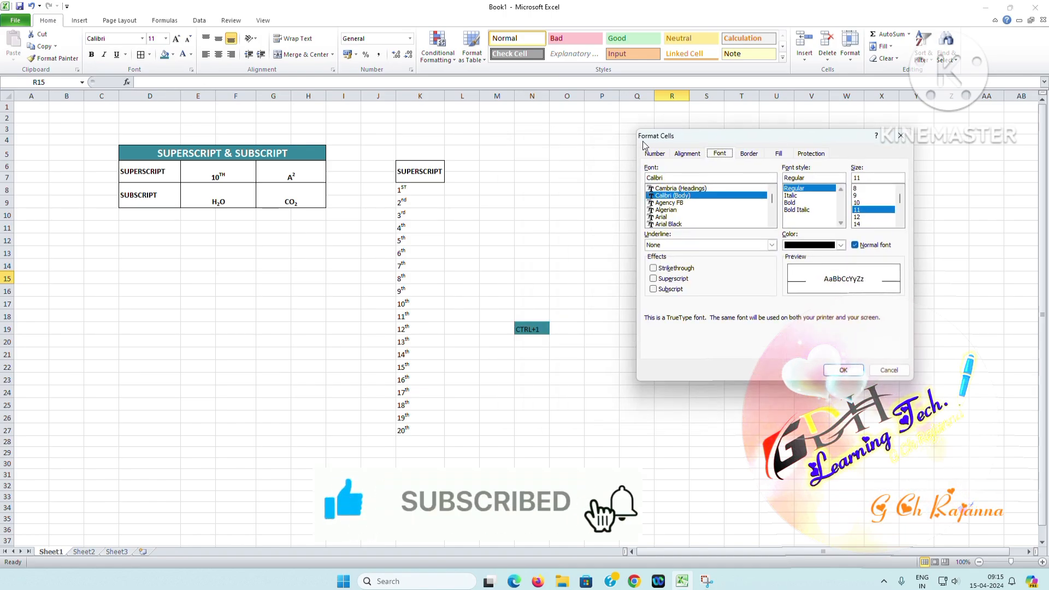